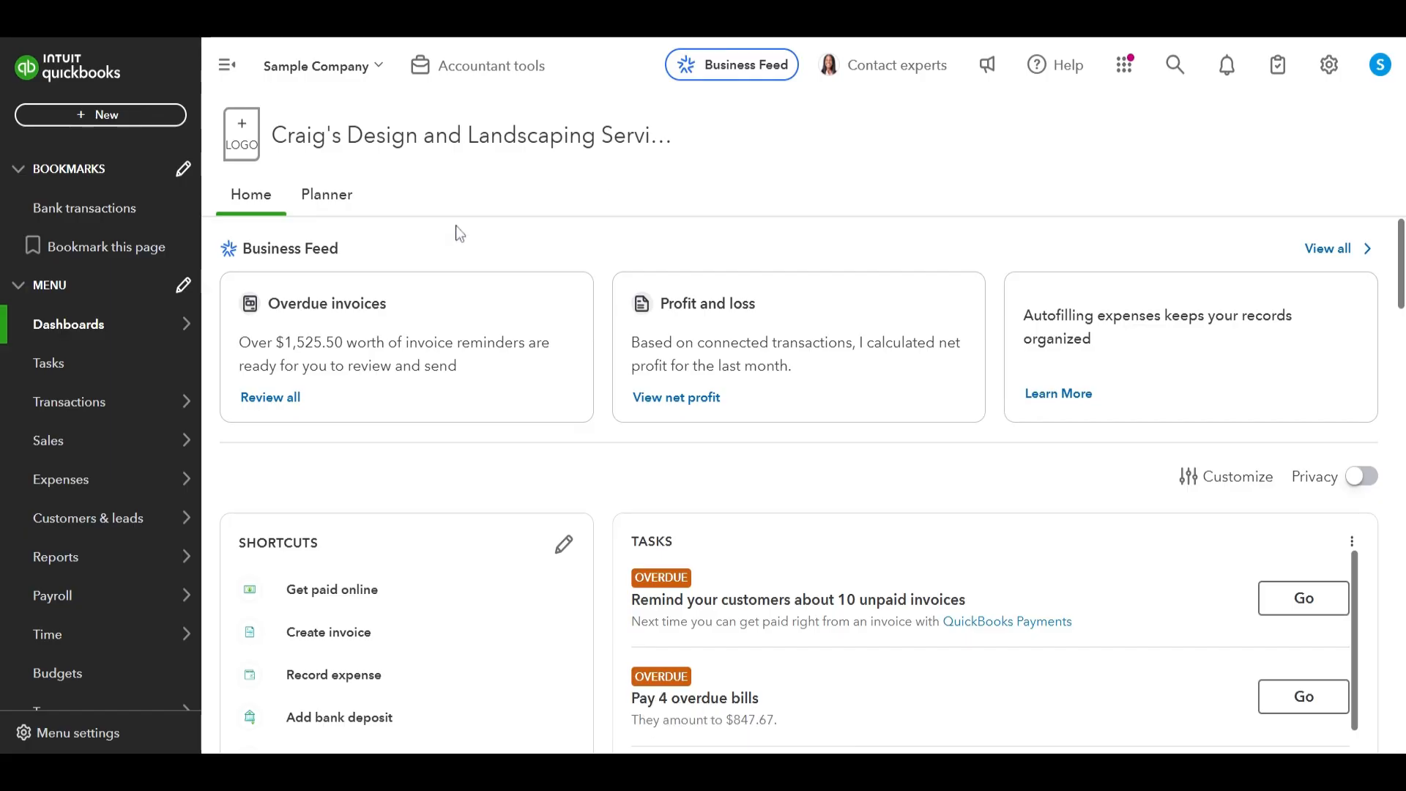
- Open the recurring transactions list and start a new template with the transaction type Invoice
mouse_move(126, 403)
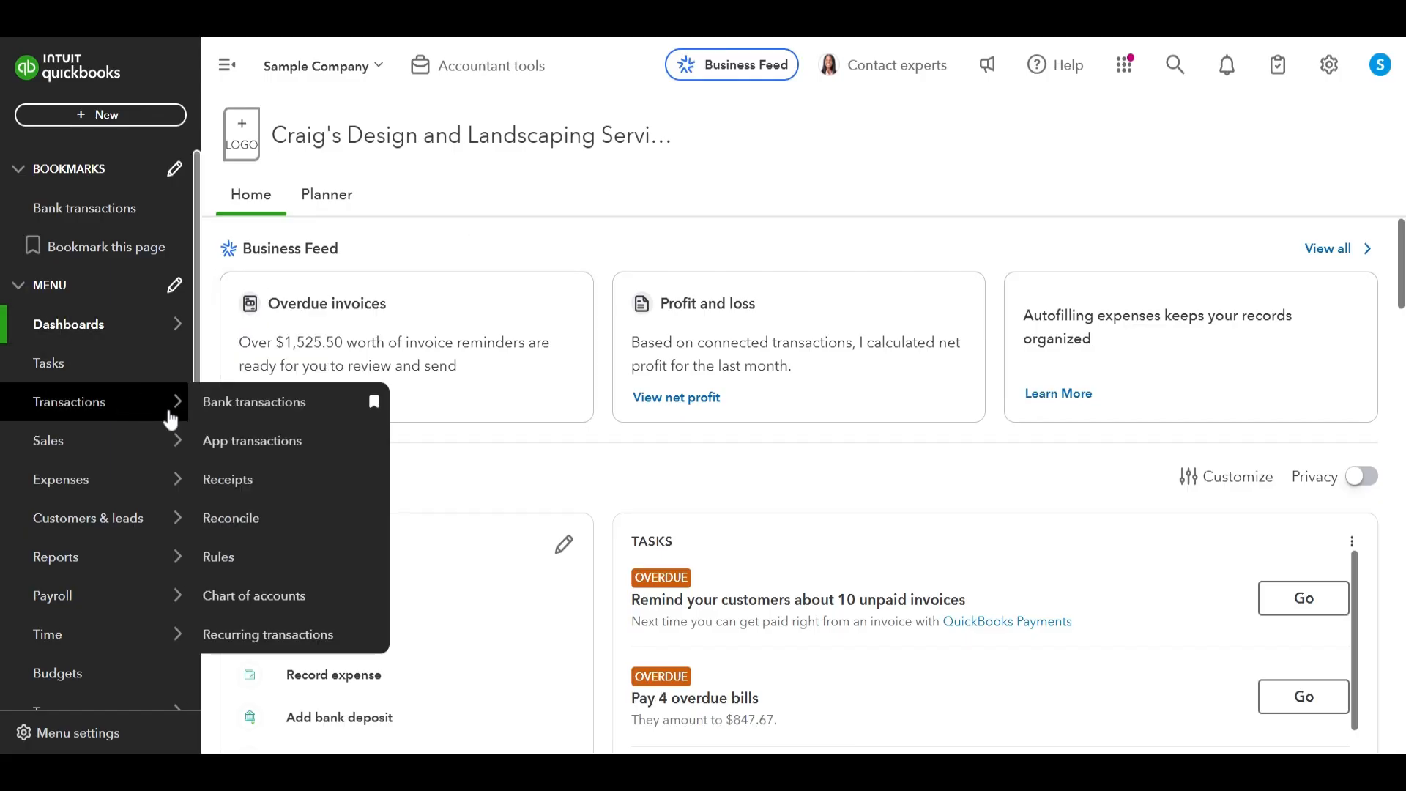
click(286, 632)
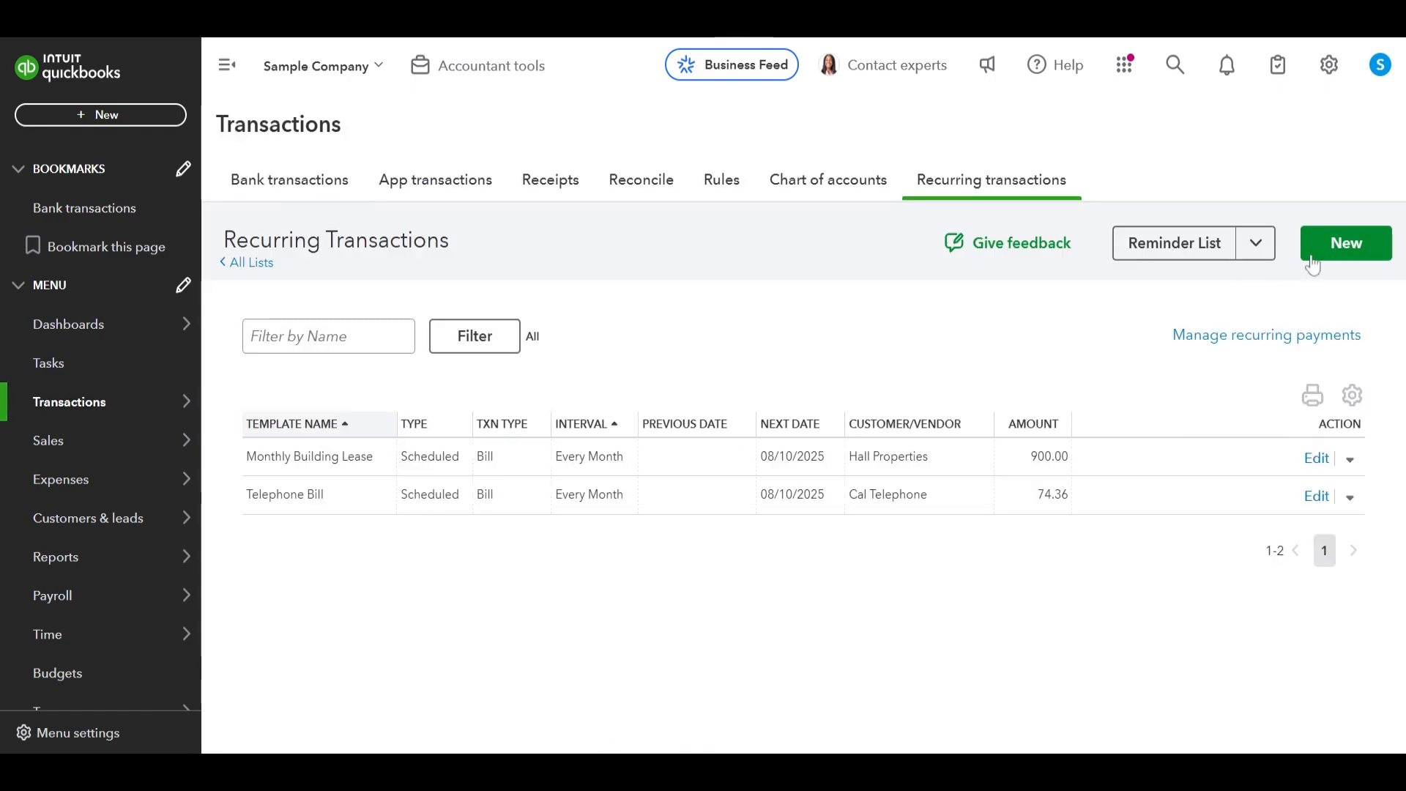
click(1352, 253)
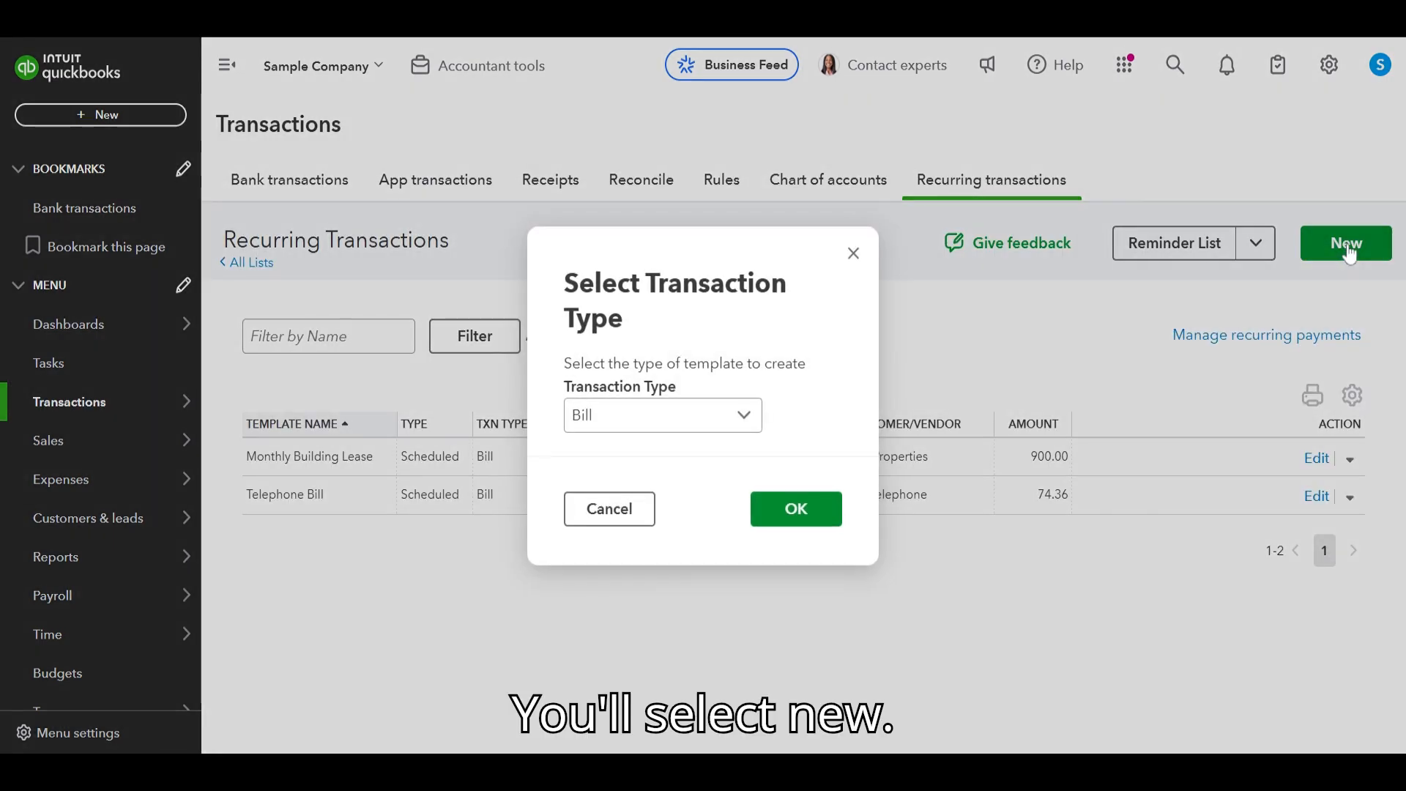
click(753, 422)
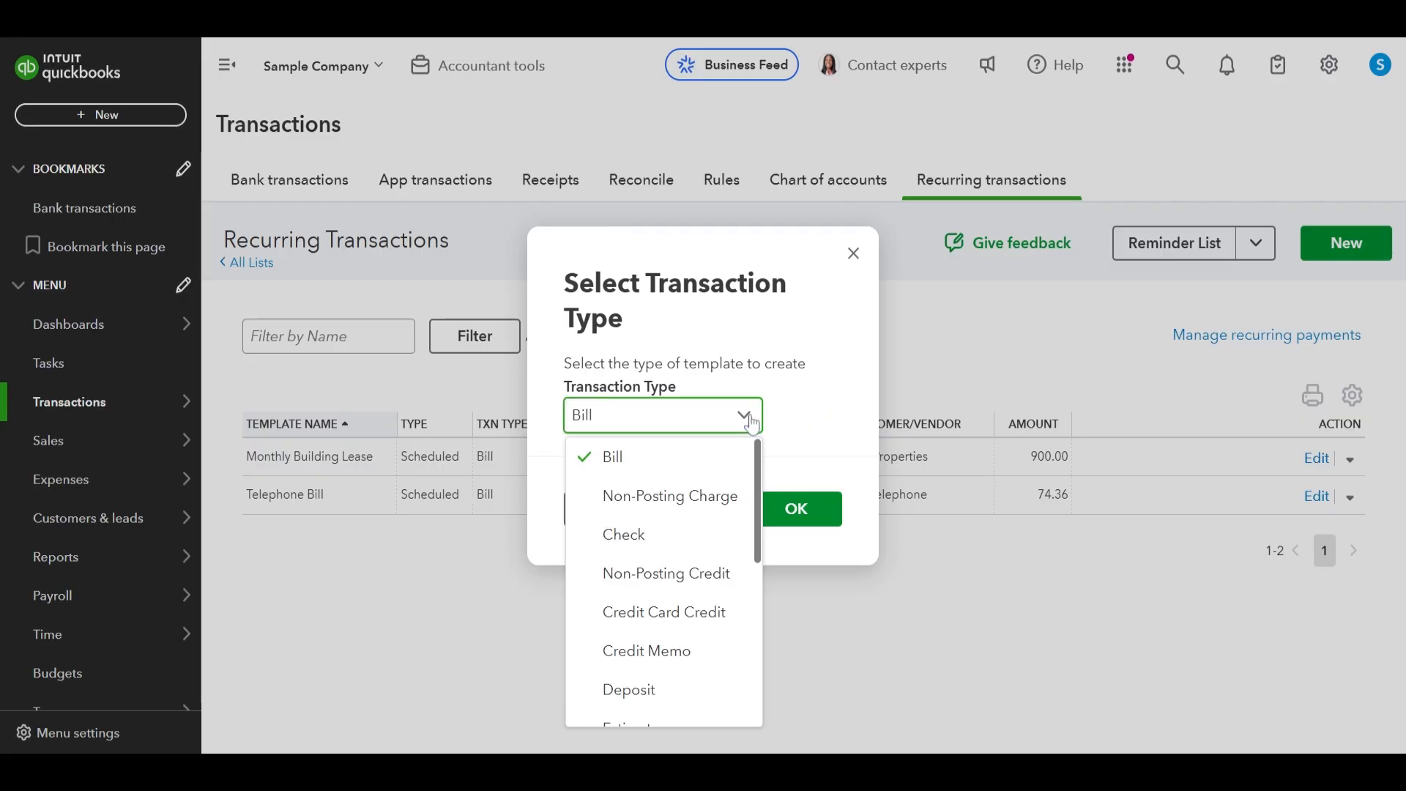
scroll(696, 605, down, 3)
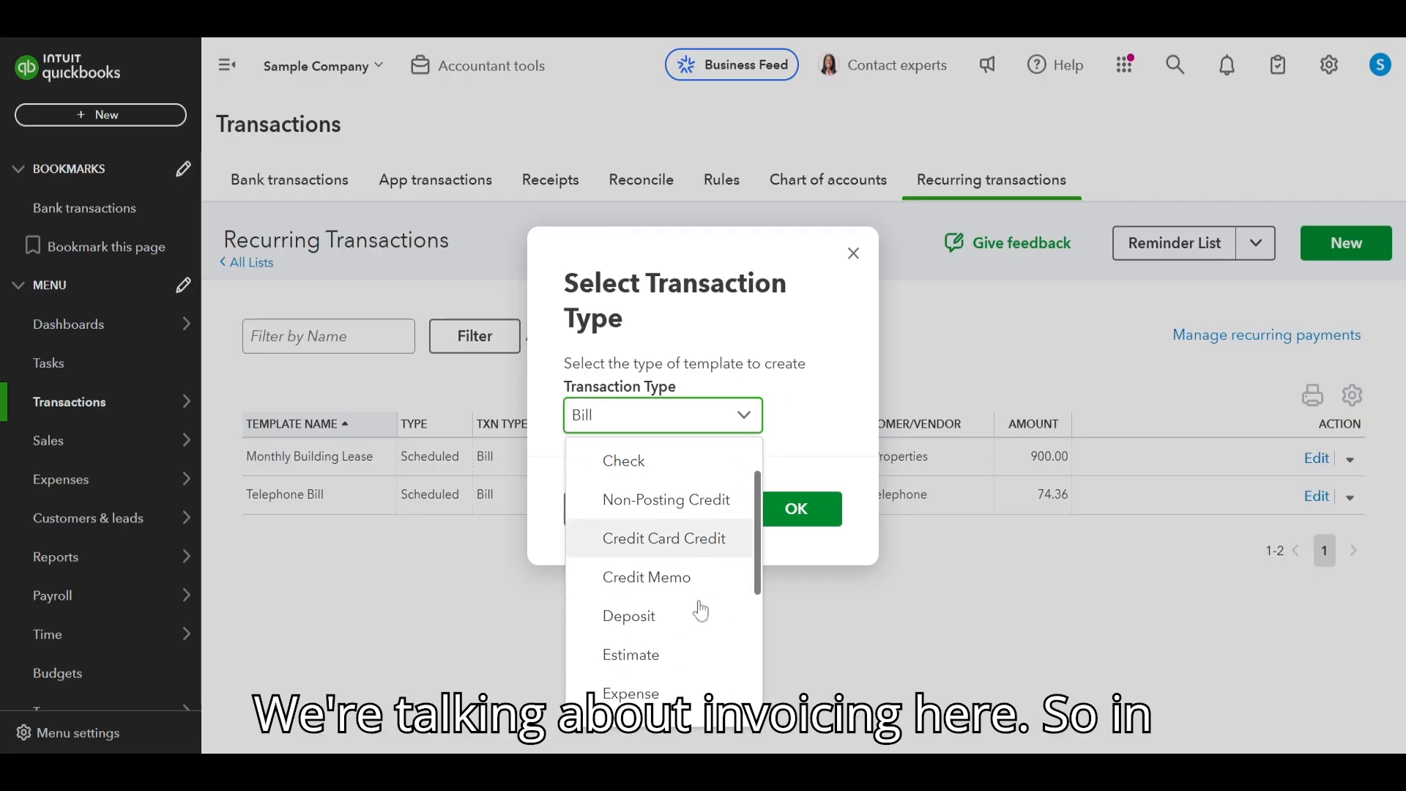
click(653, 633)
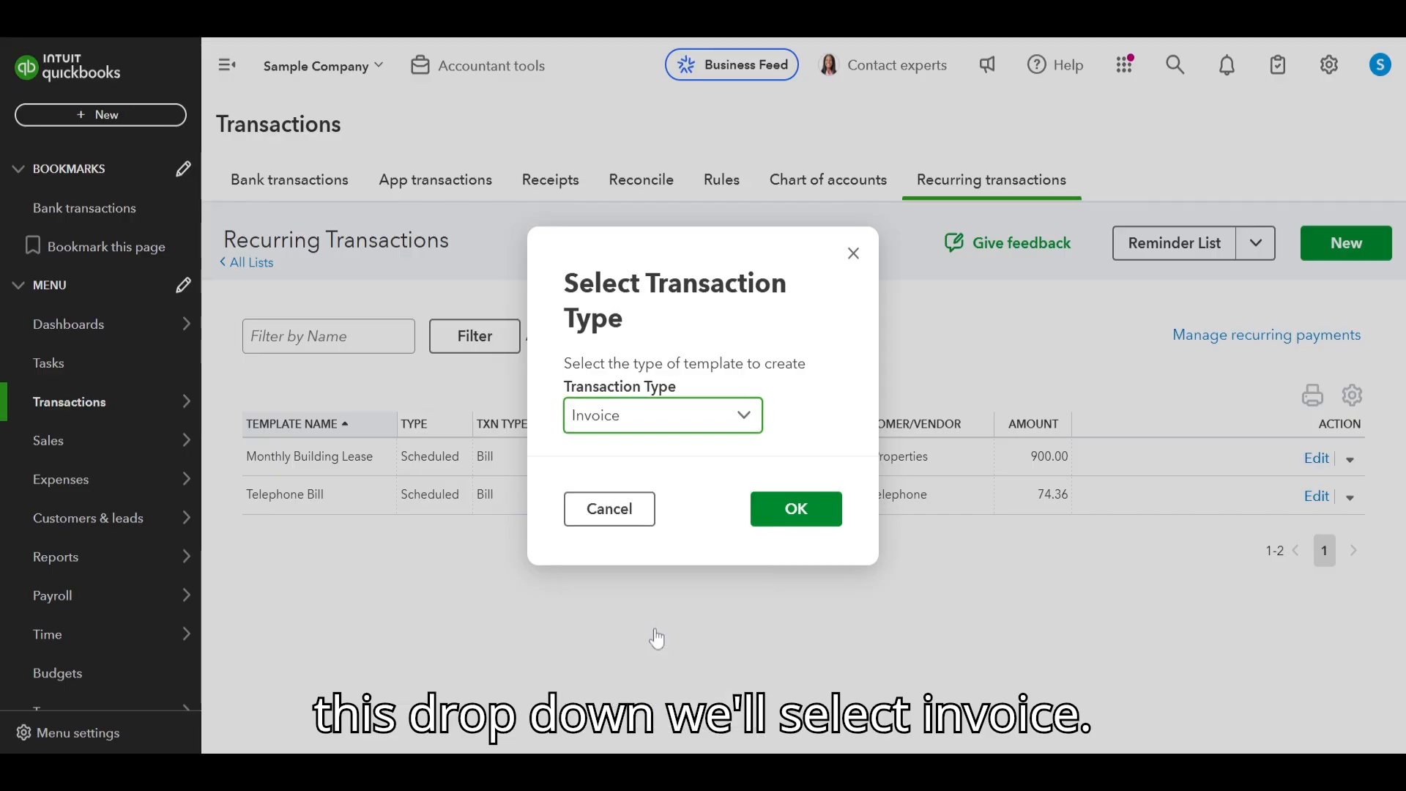
click(790, 517)
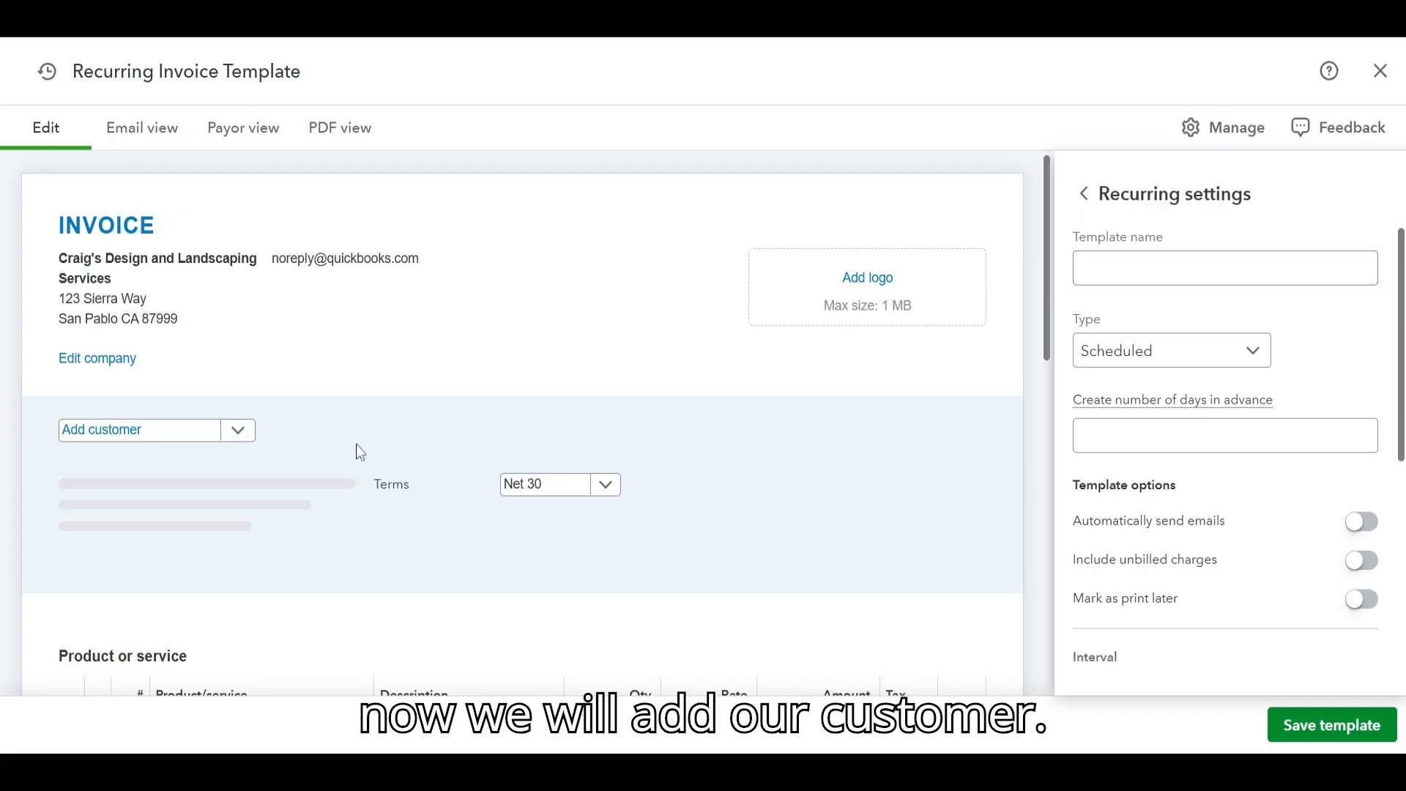
- Assign the customer Amy's Bird Sanctuary to the invoice and add the Design service on the first line
click(241, 432)
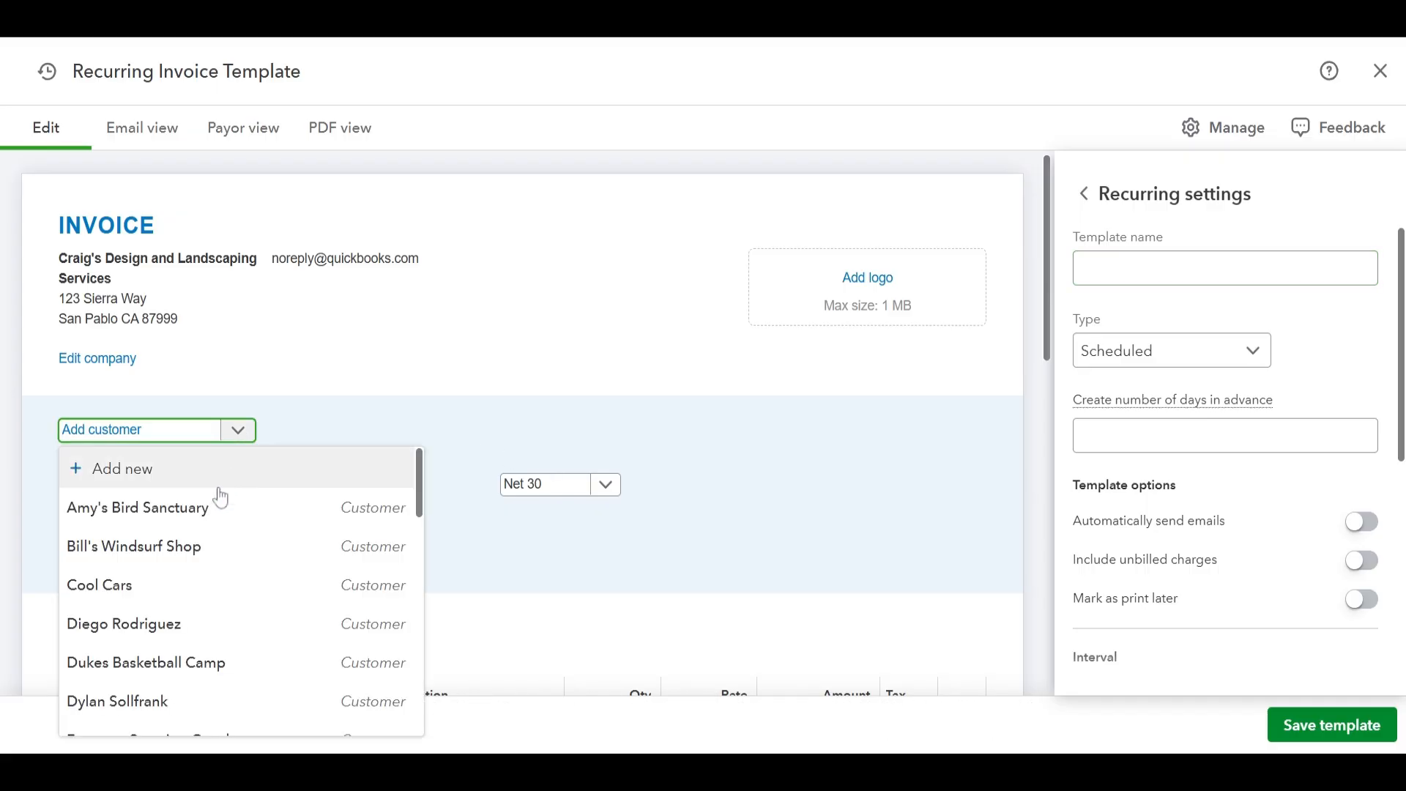
click(208, 527)
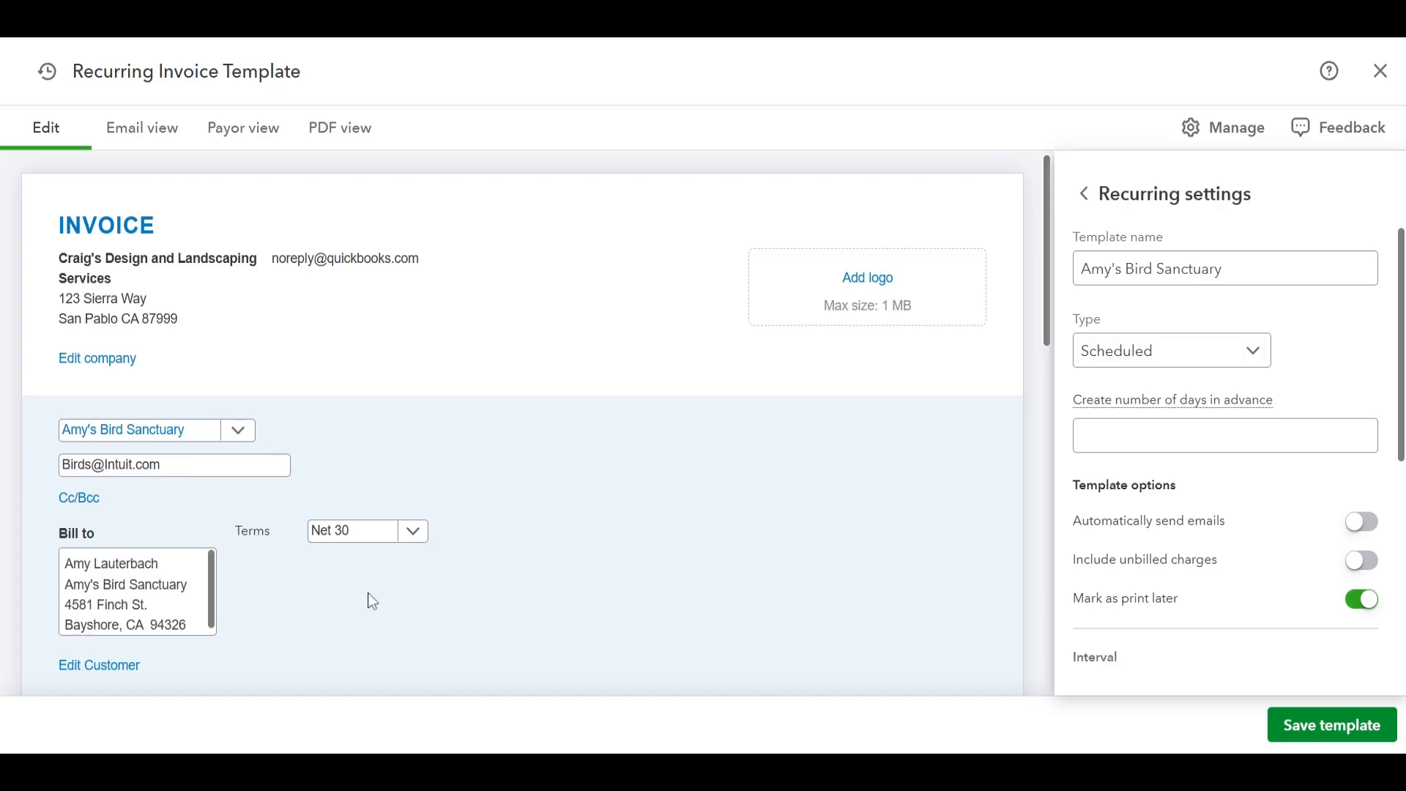
scroll(370, 599, down, 2)
scroll(373, 601, down, 3)
click(354, 505)
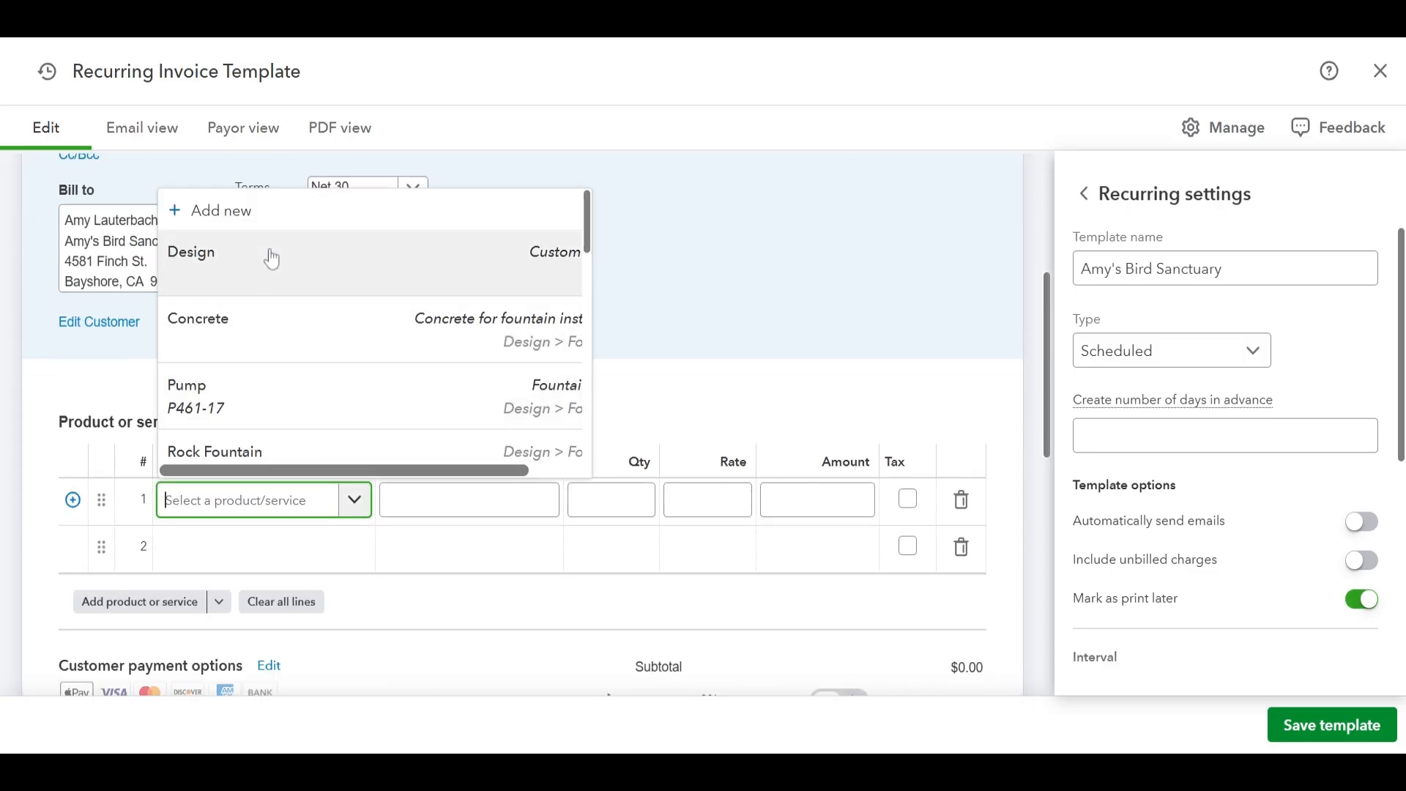
click(272, 260)
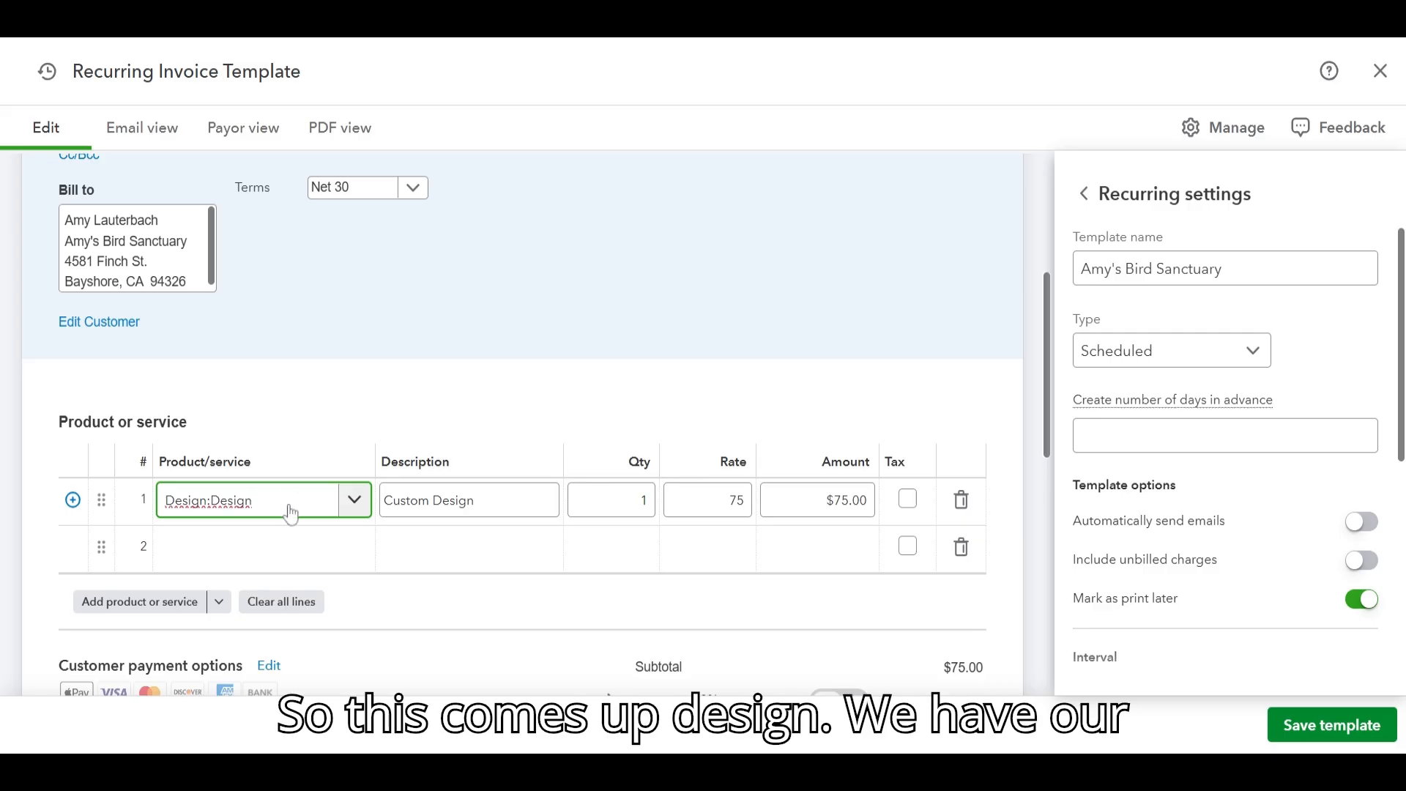
- Name the recurring template "Amy's Bird Sanctuary - Monthly Services"
click(1218, 280)
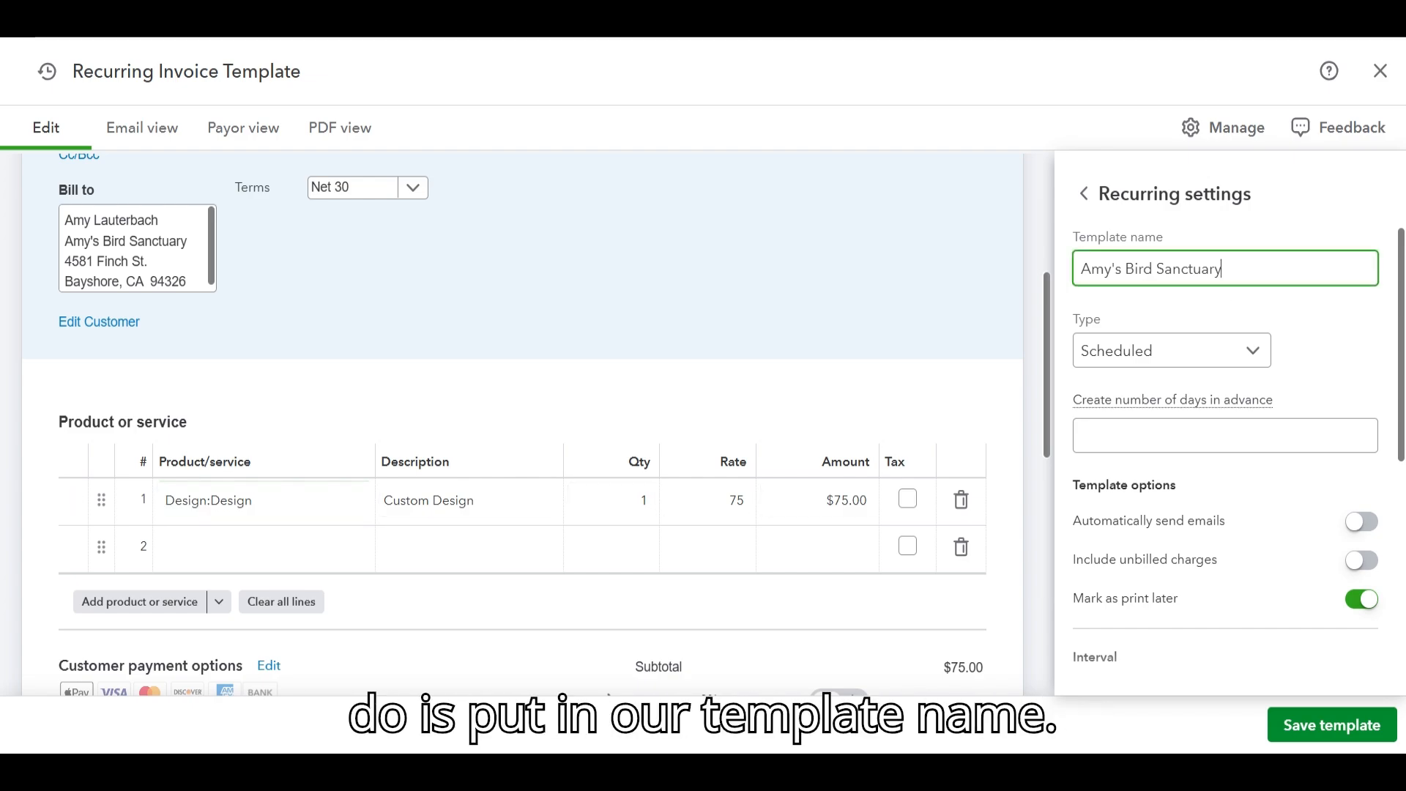
text(-)
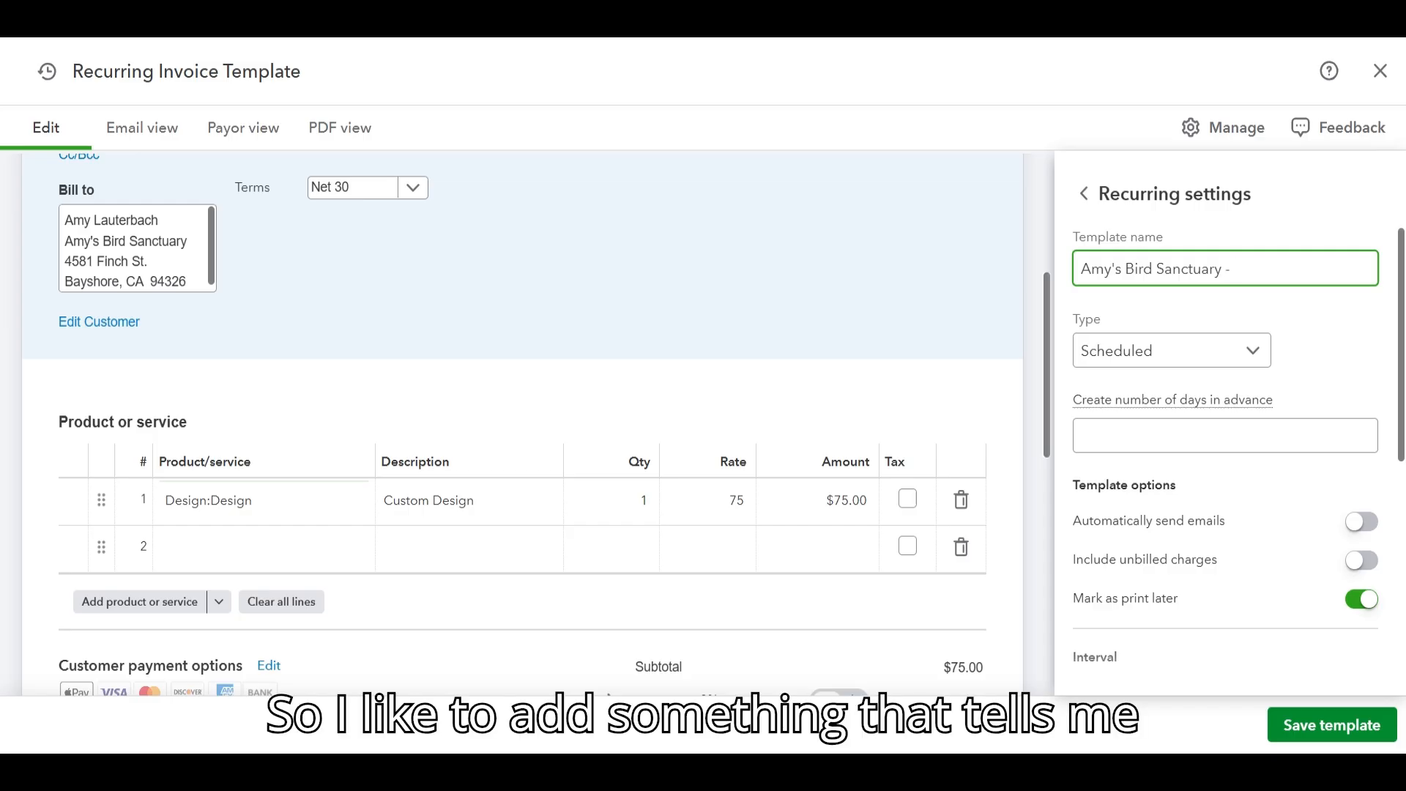
text( Monthly Services)
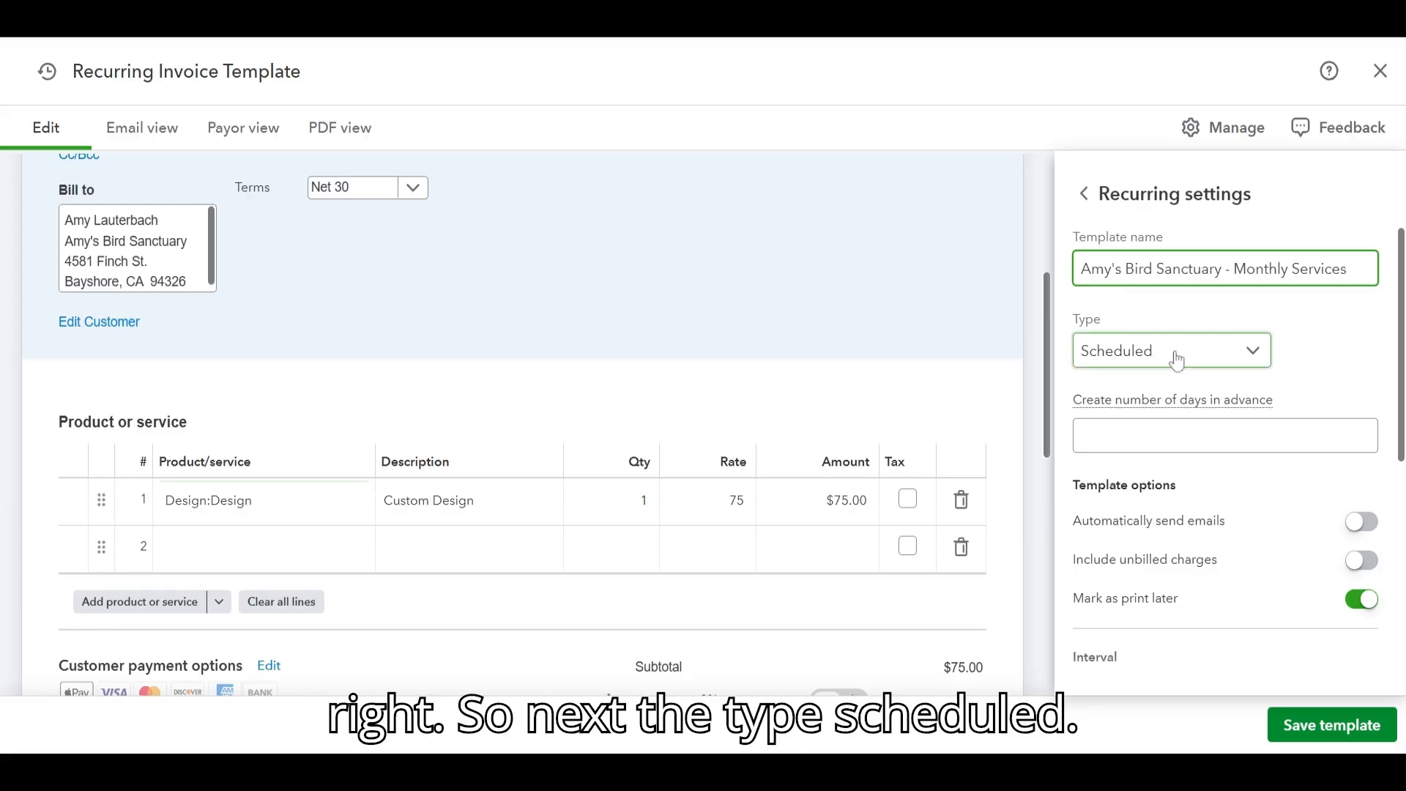
- Enable automatic sending of emails and disable marking the invoice as print later in the template options
scroll(1269, 558, down, 2)
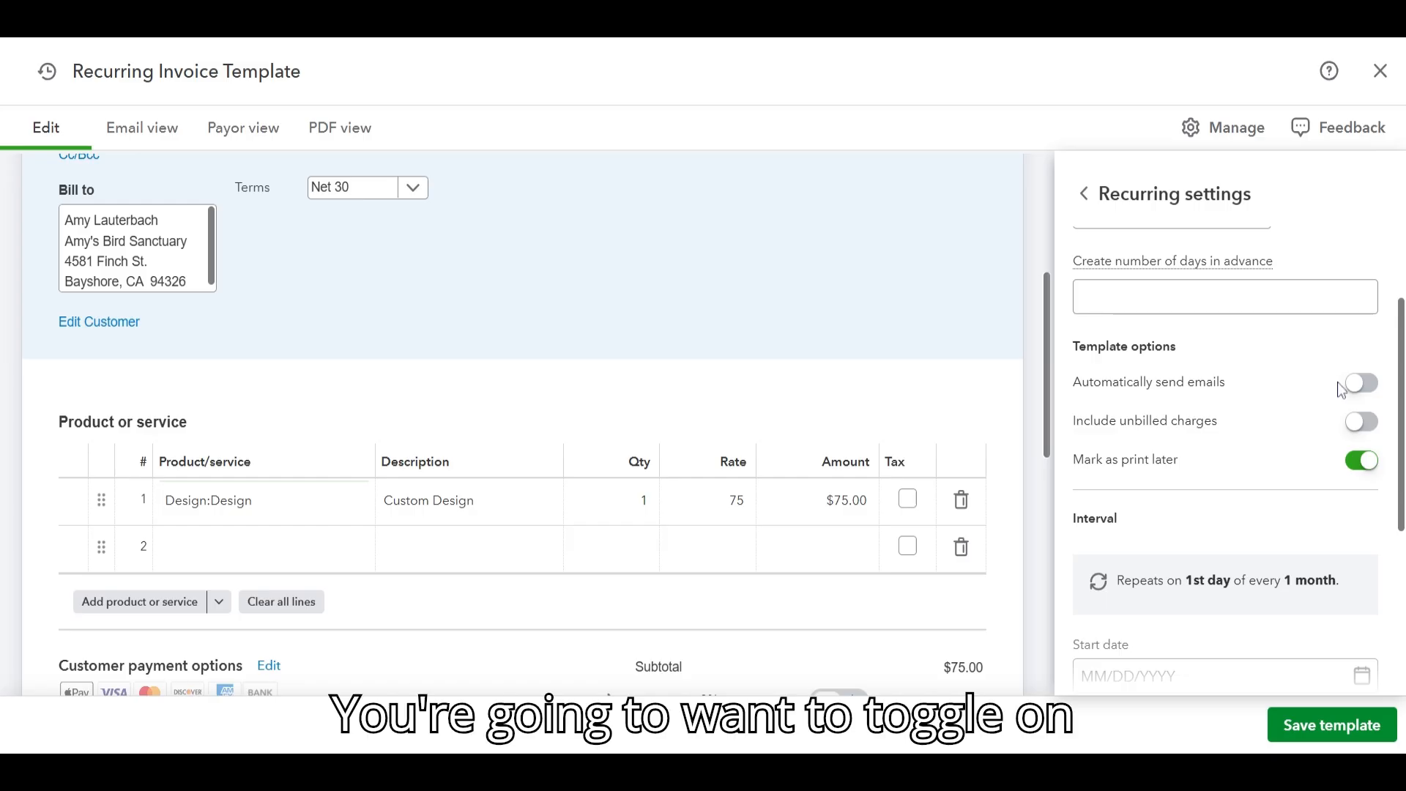
click(1360, 383)
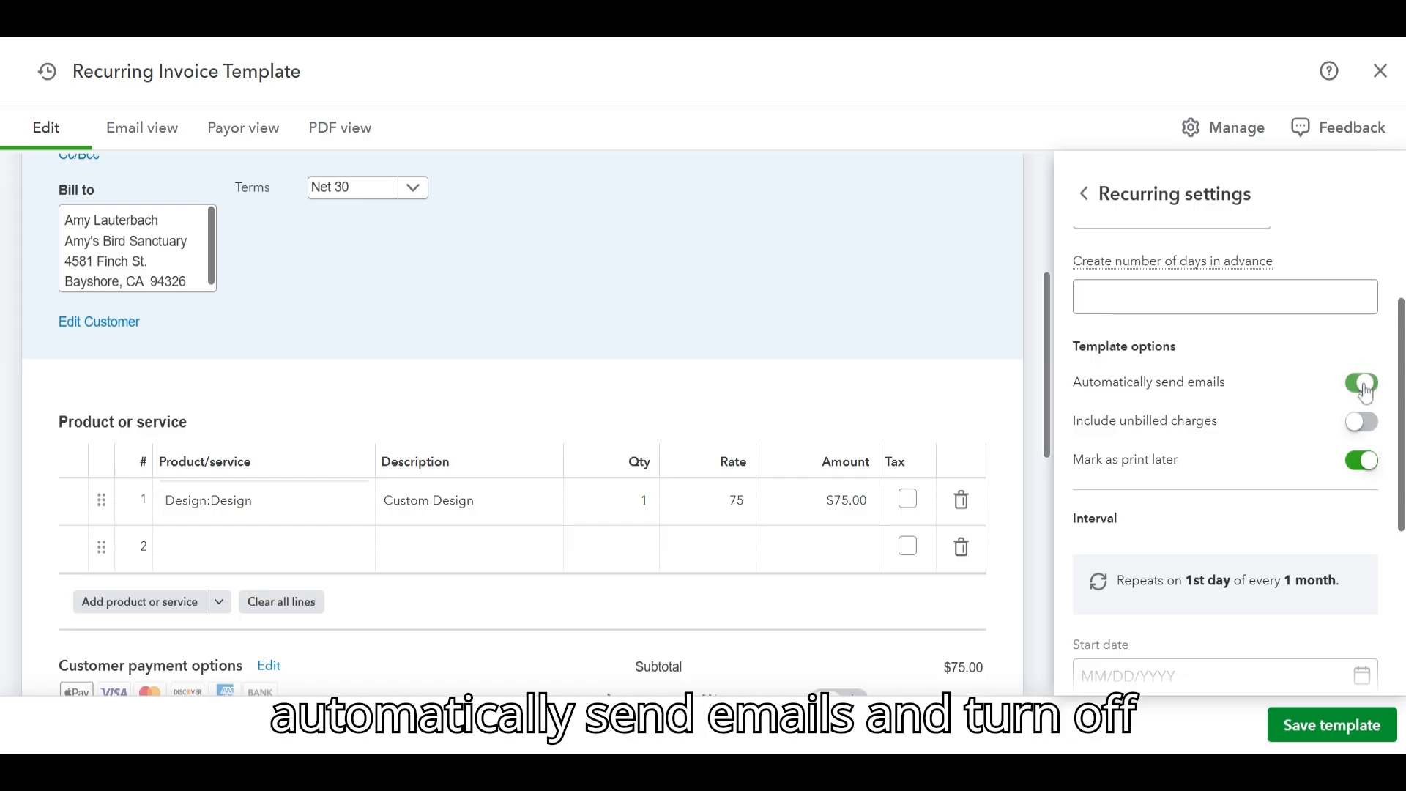
click(1363, 460)
- Set the recurring schedule's start date to 08/22/2025
scroll(1352, 496, down, 1)
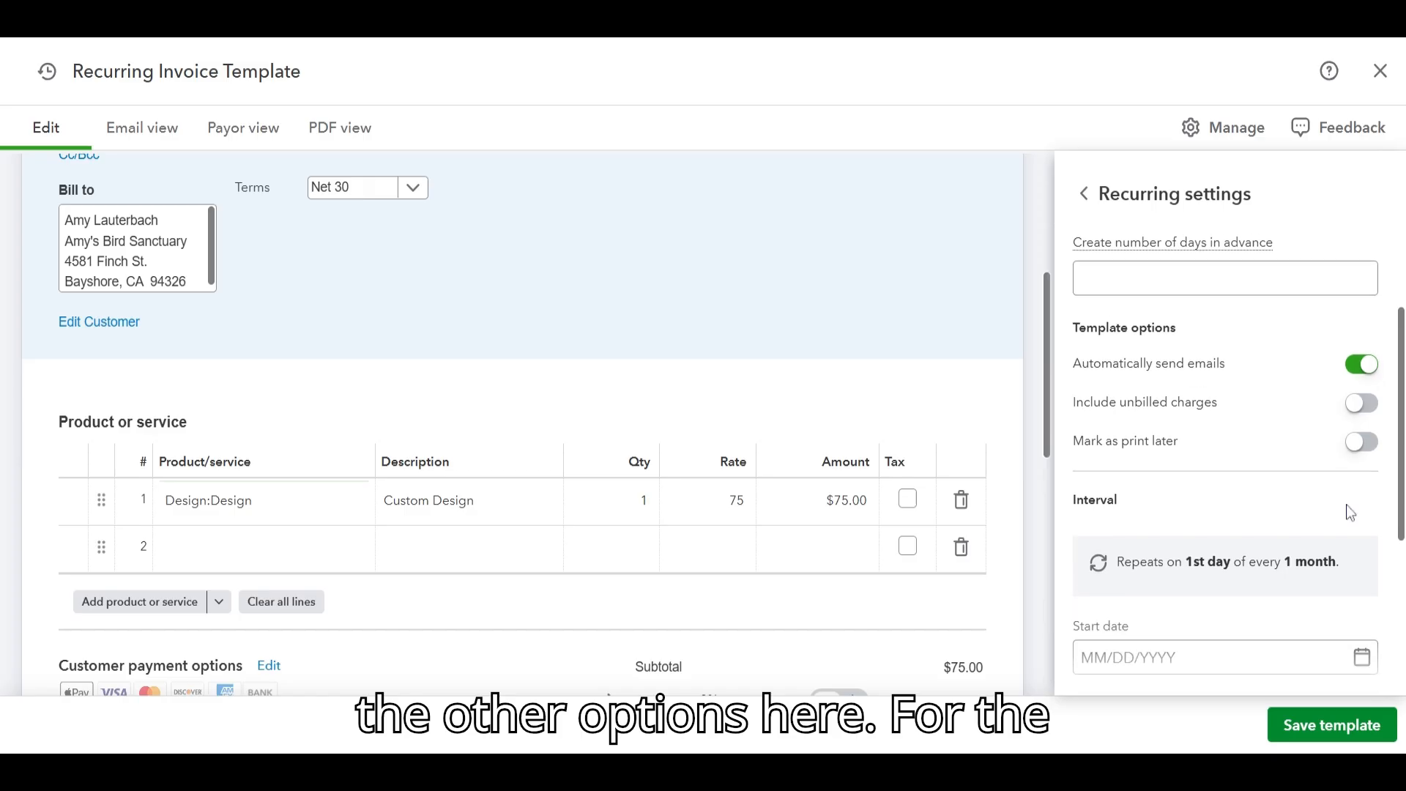
scroll(1351, 513, down, 5)
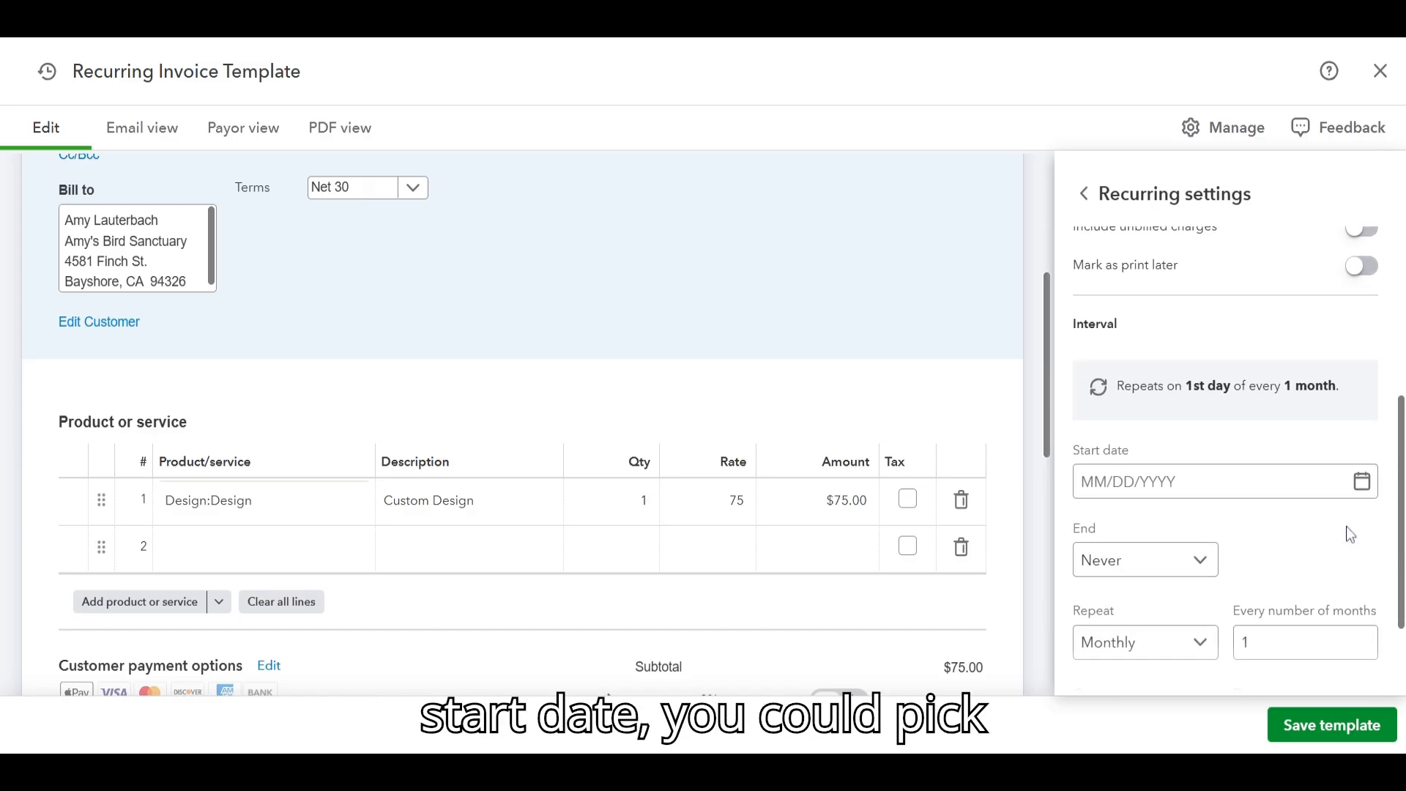
scroll(1351, 534, down, 2)
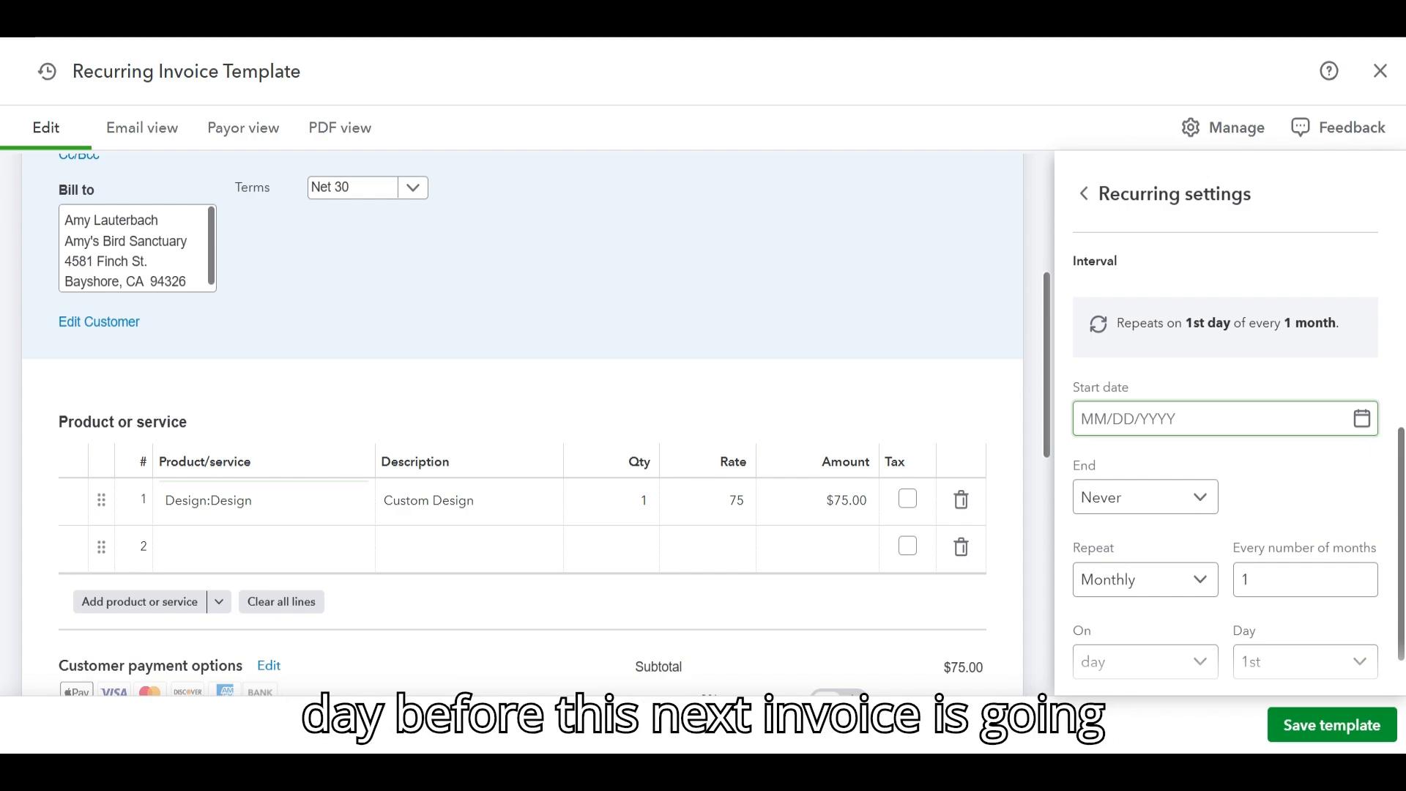
click(1362, 419)
click(1244, 628)
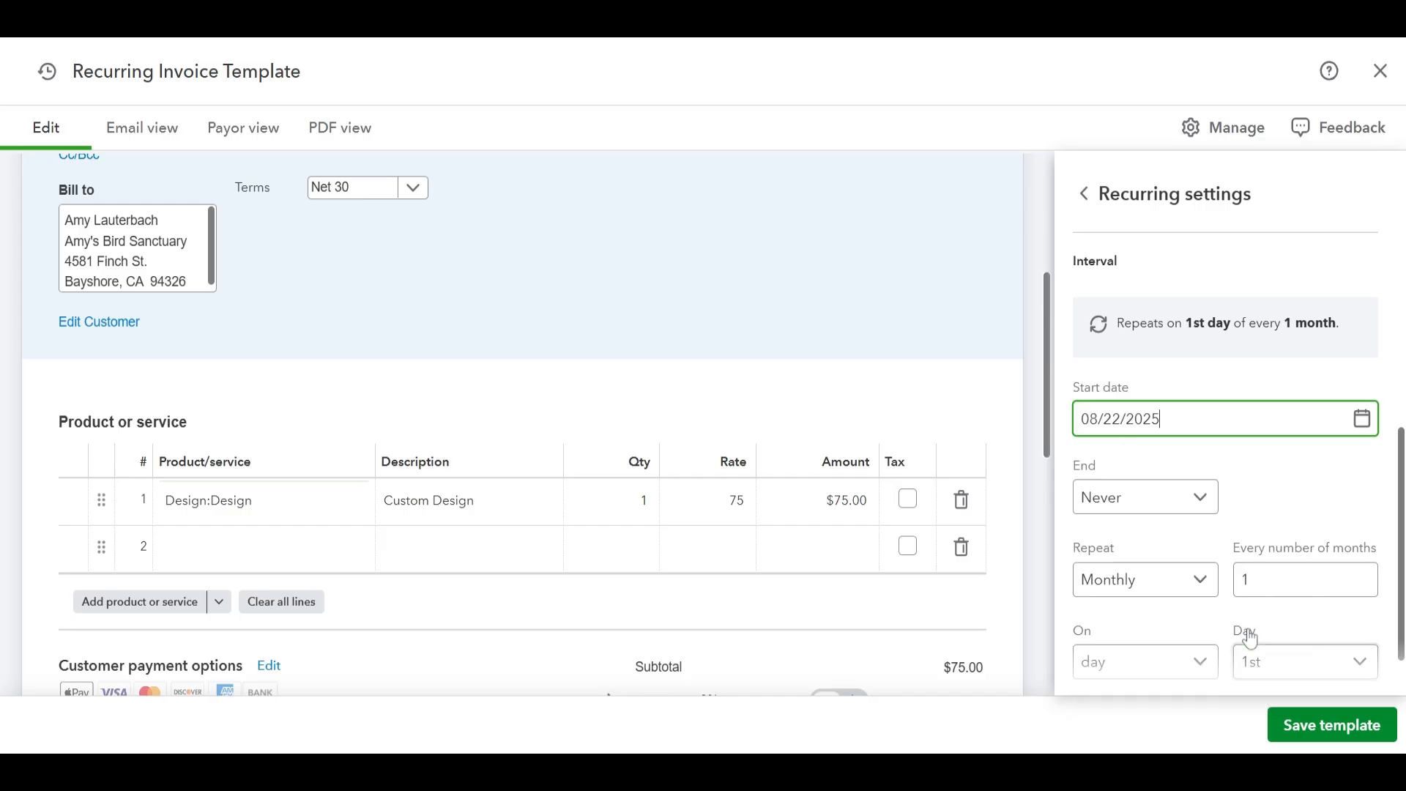
- Set the monthly invoice to repeat on the 12th day
scroll(1271, 497, down, 1)
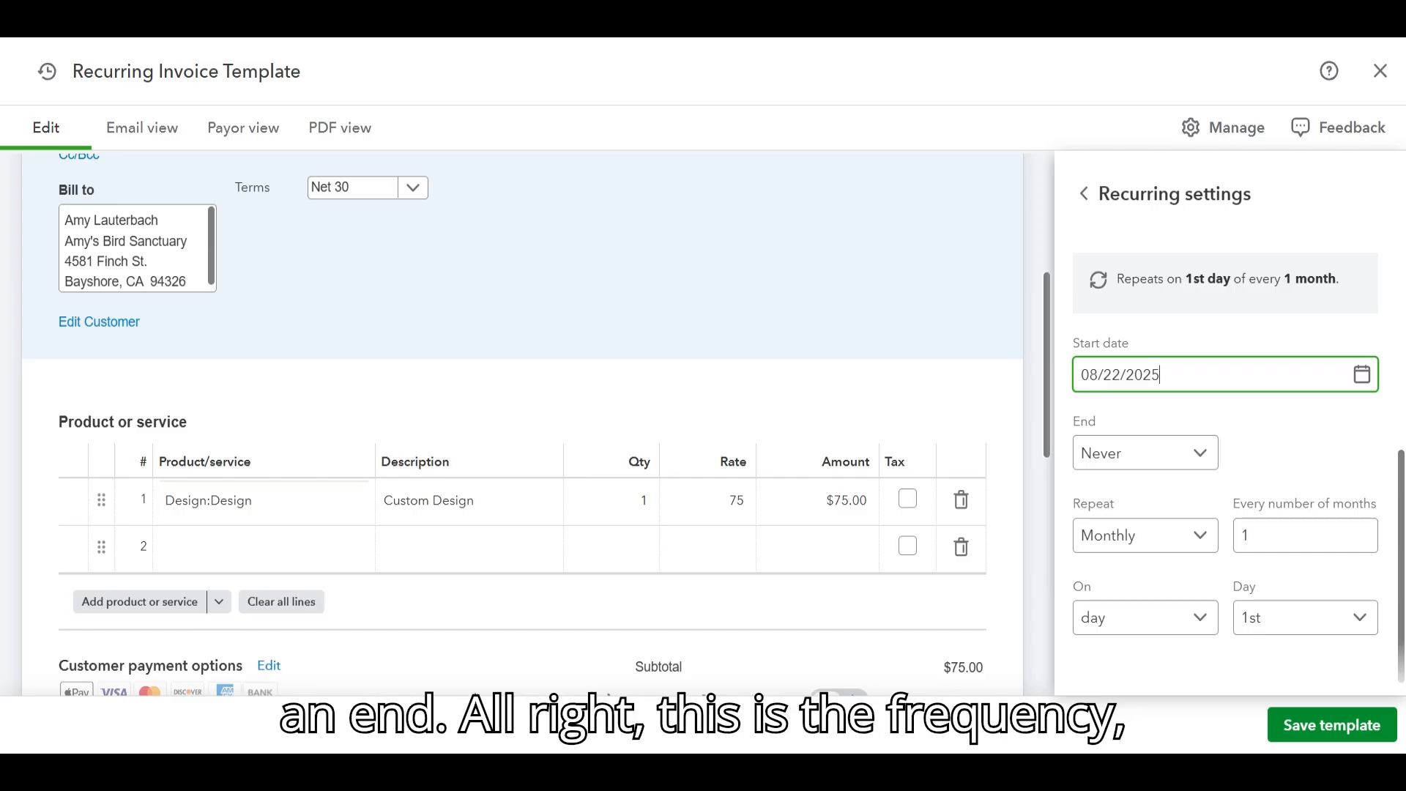
scroll(1265, 505, down, 1)
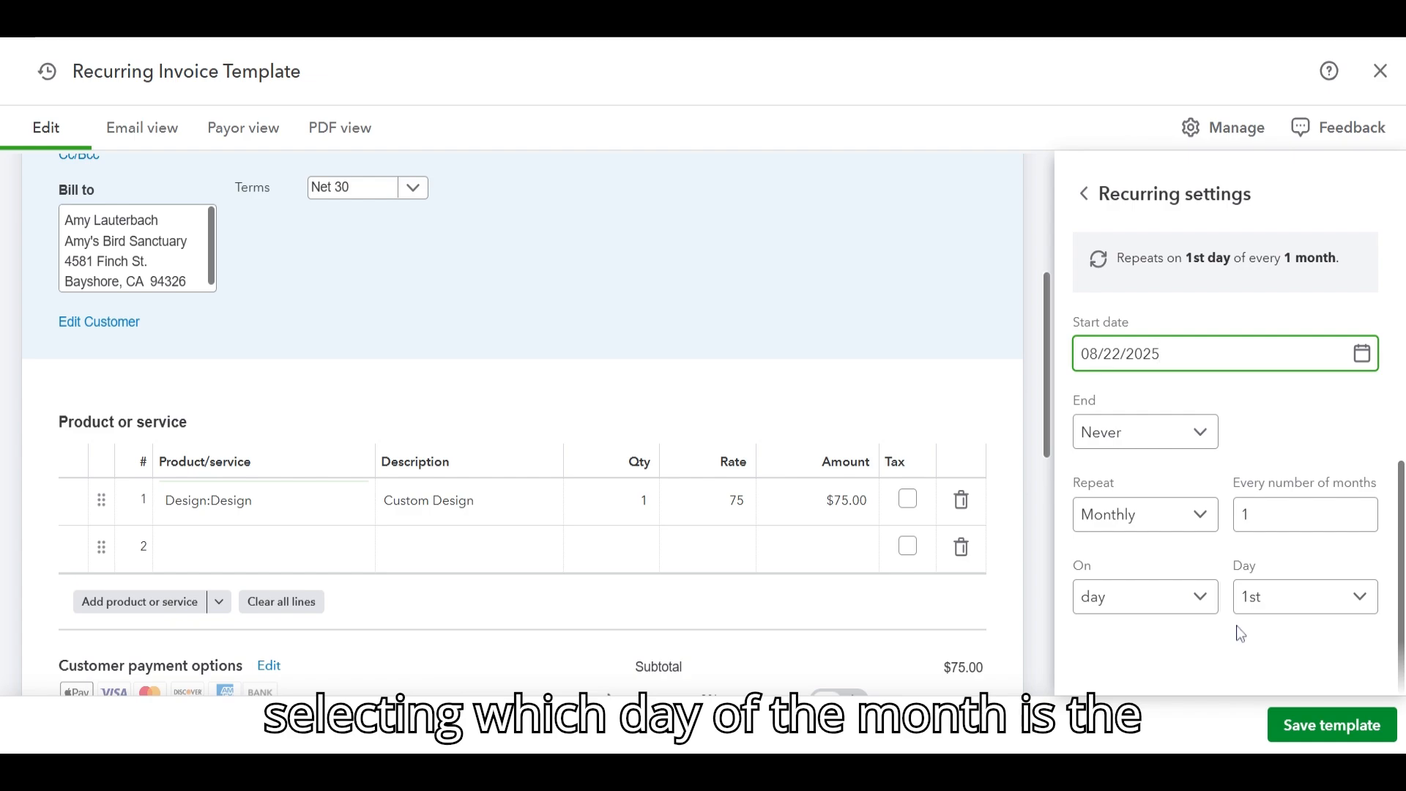
click(1354, 597)
scroll(1347, 557, down, 1)
scroll(1344, 529, down, 3)
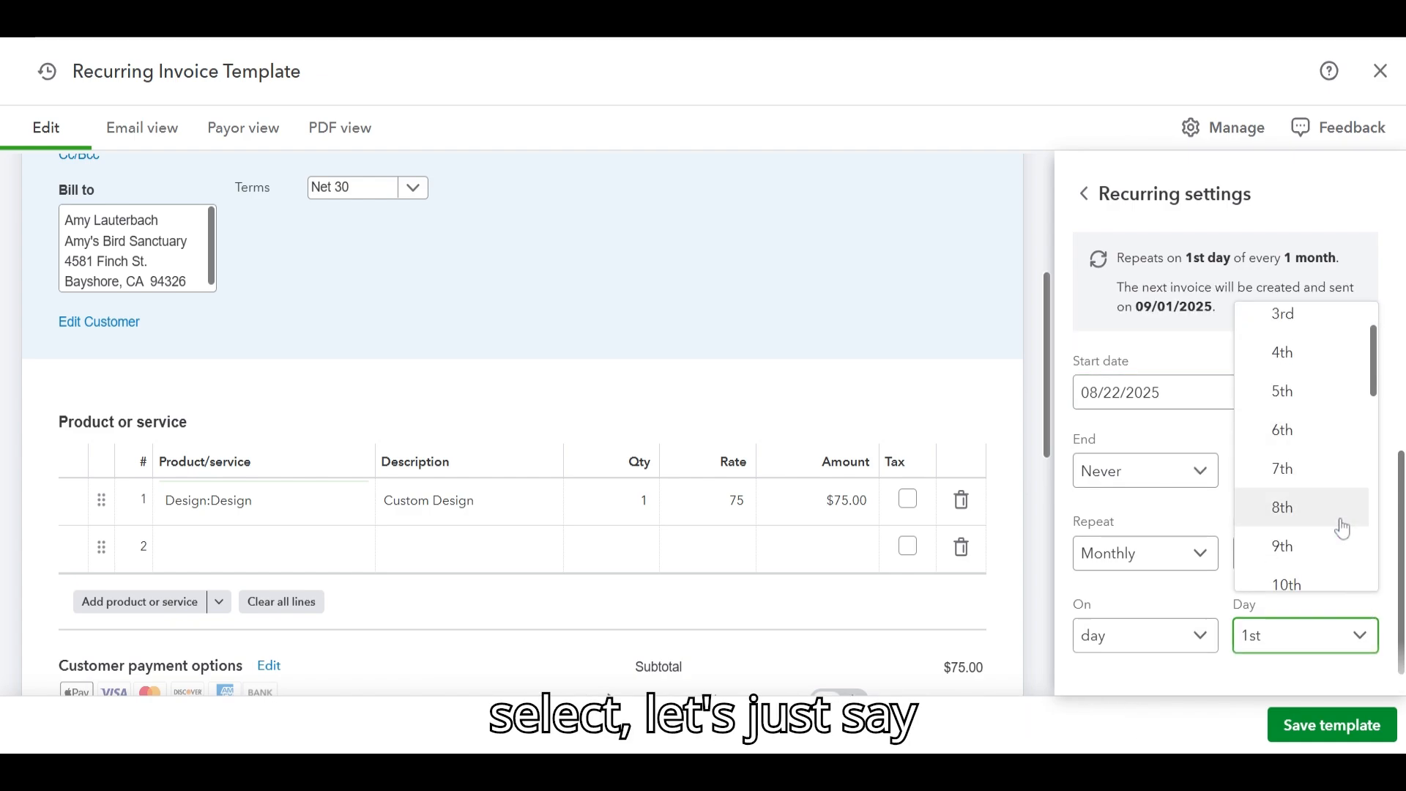
click(1296, 564)
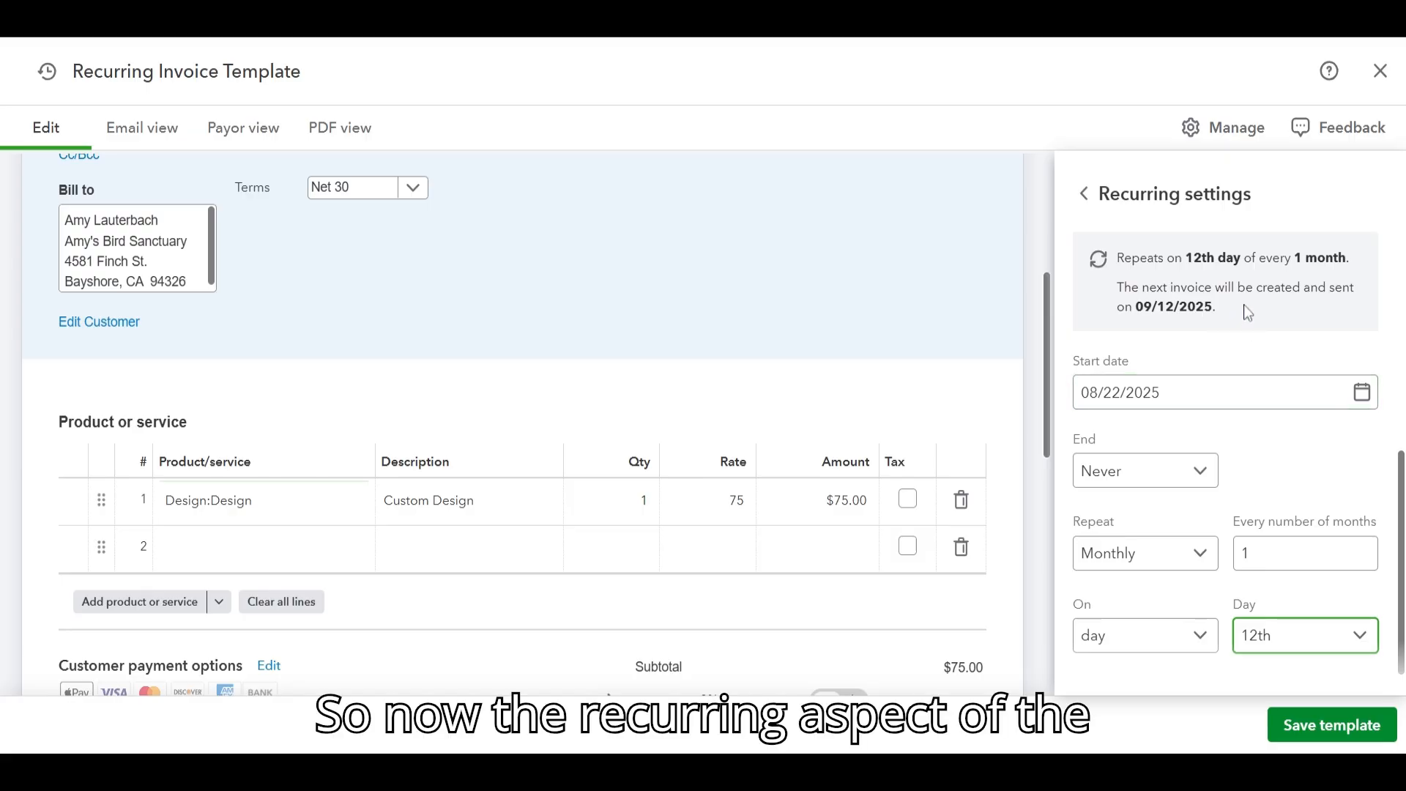
- Leave the recurring settings and review the template's payment options and its design choices for templates, colors and font
click(1087, 196)
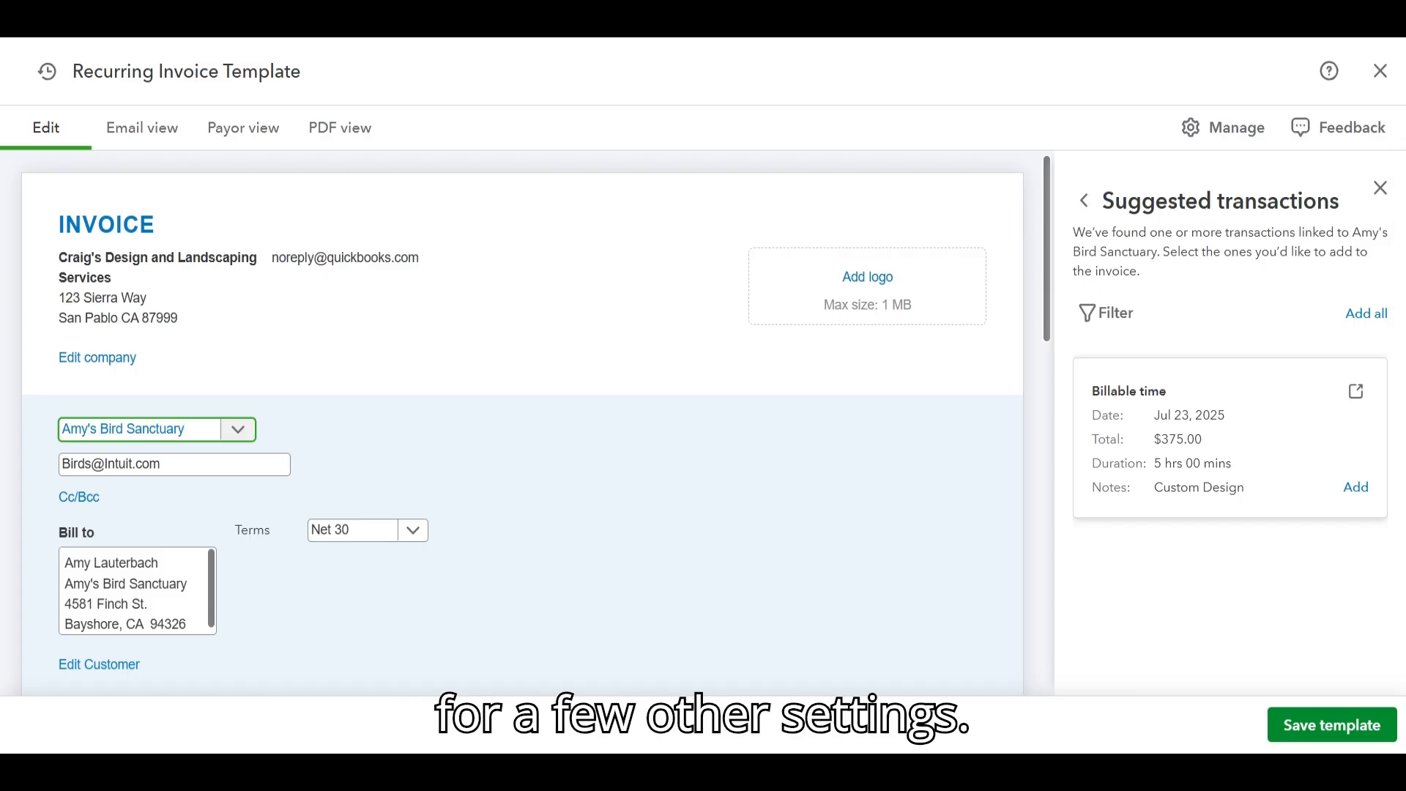
click(1088, 202)
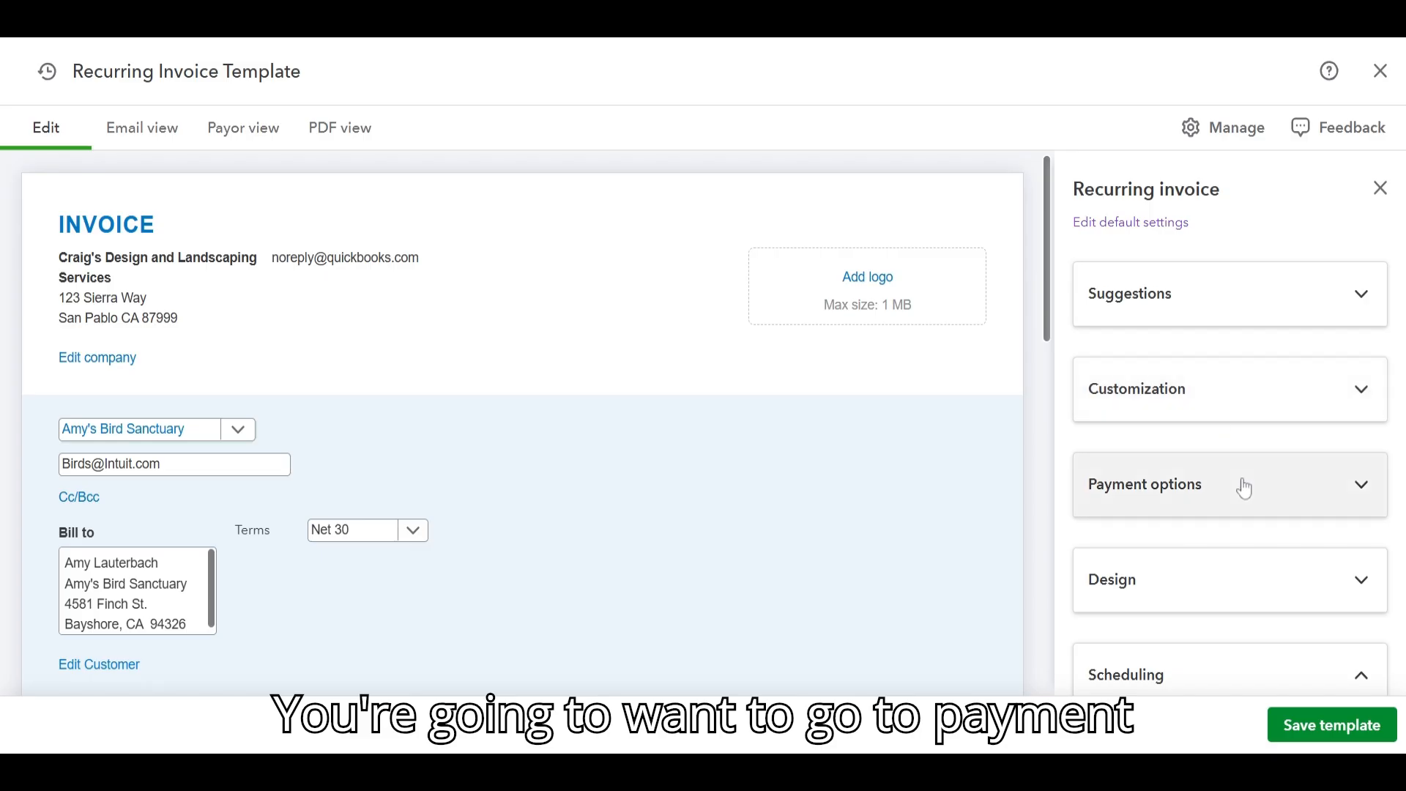
click(1321, 497)
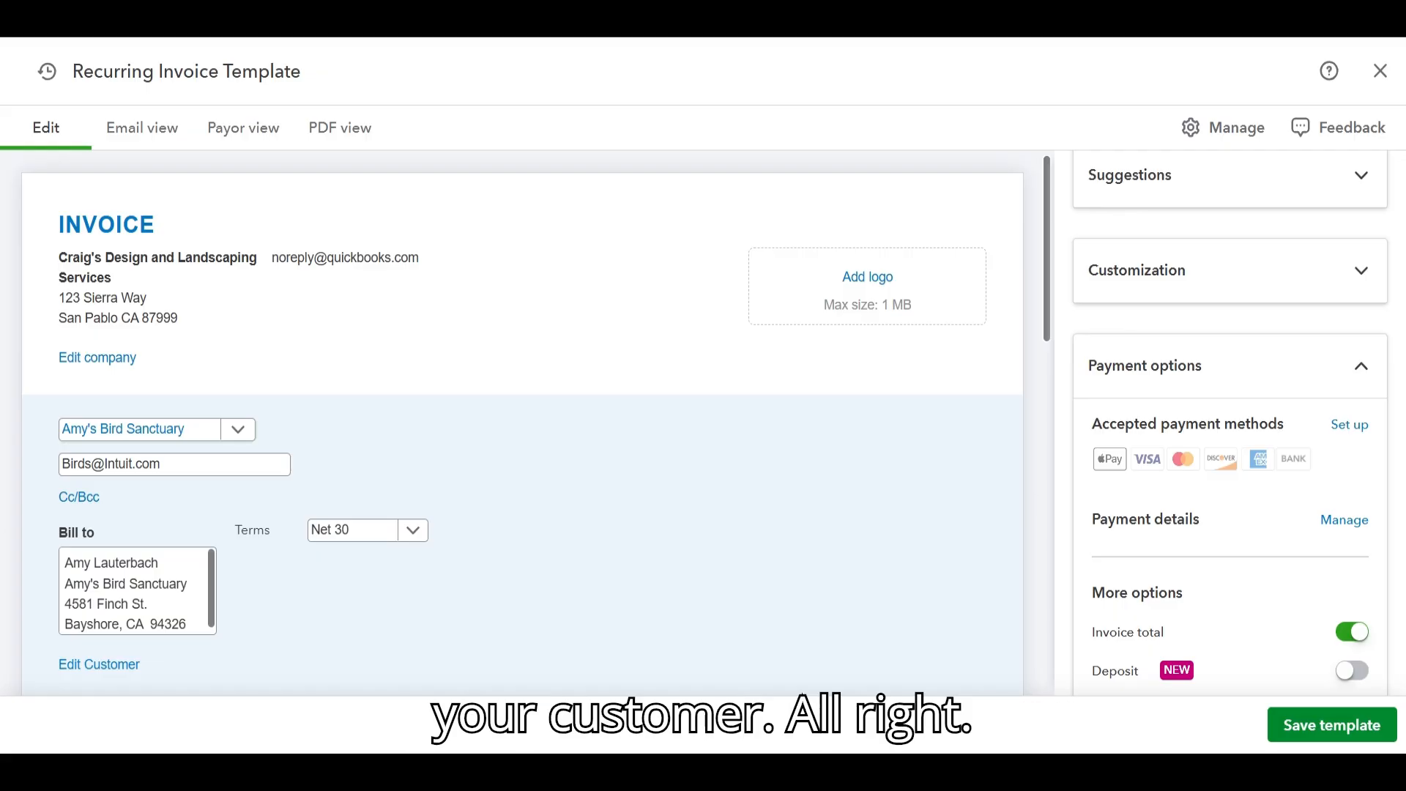
scroll(1230, 424, down, 4)
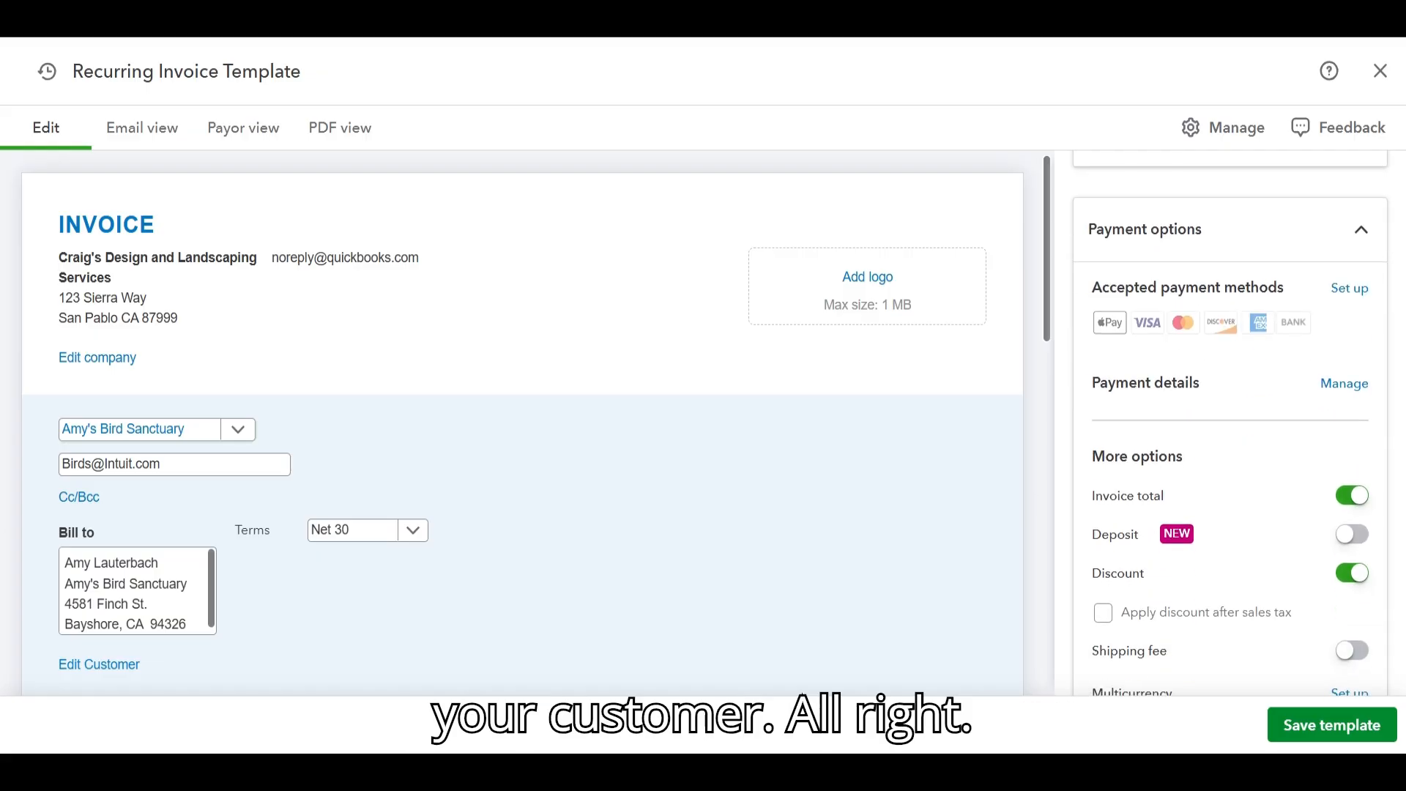
scroll(1230, 425, down, 2)
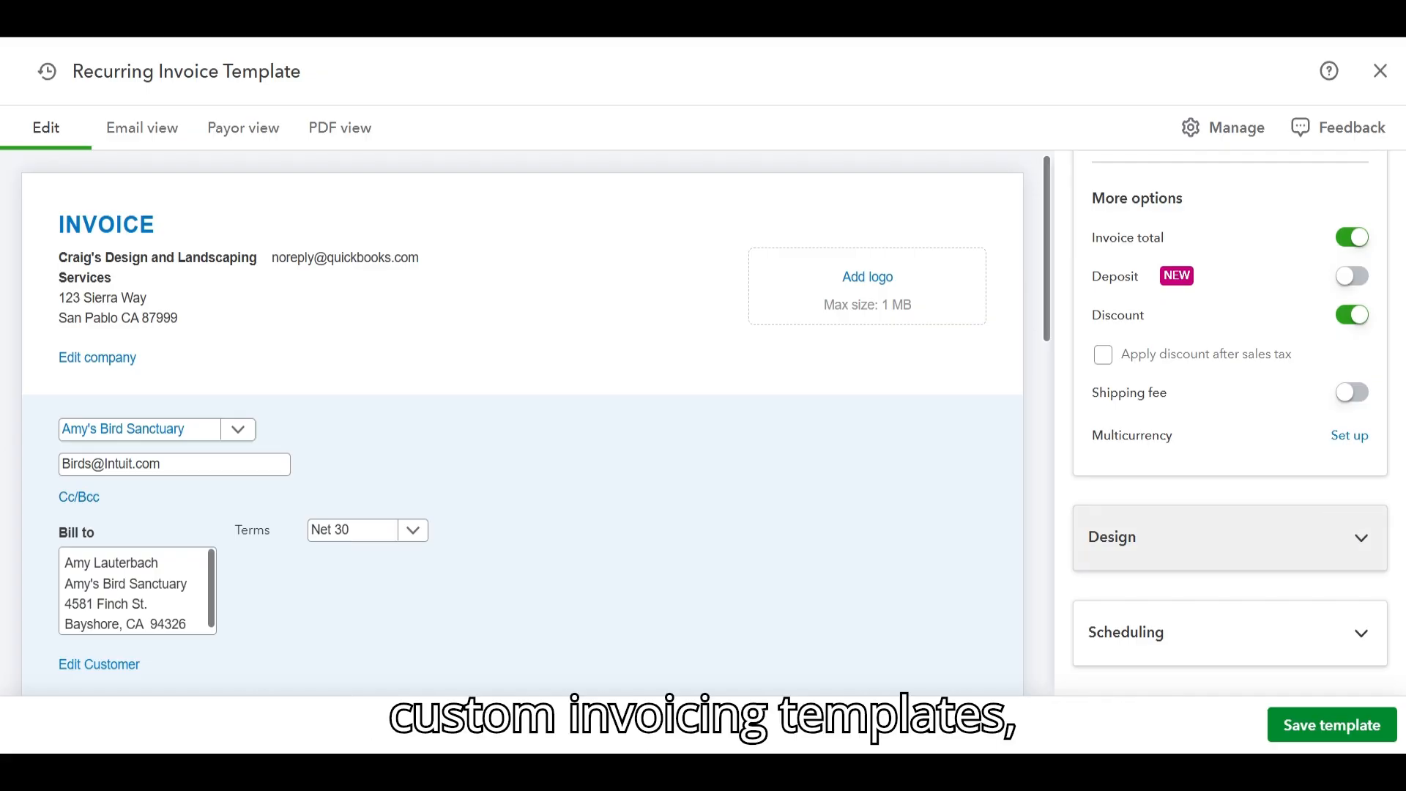
click(1353, 536)
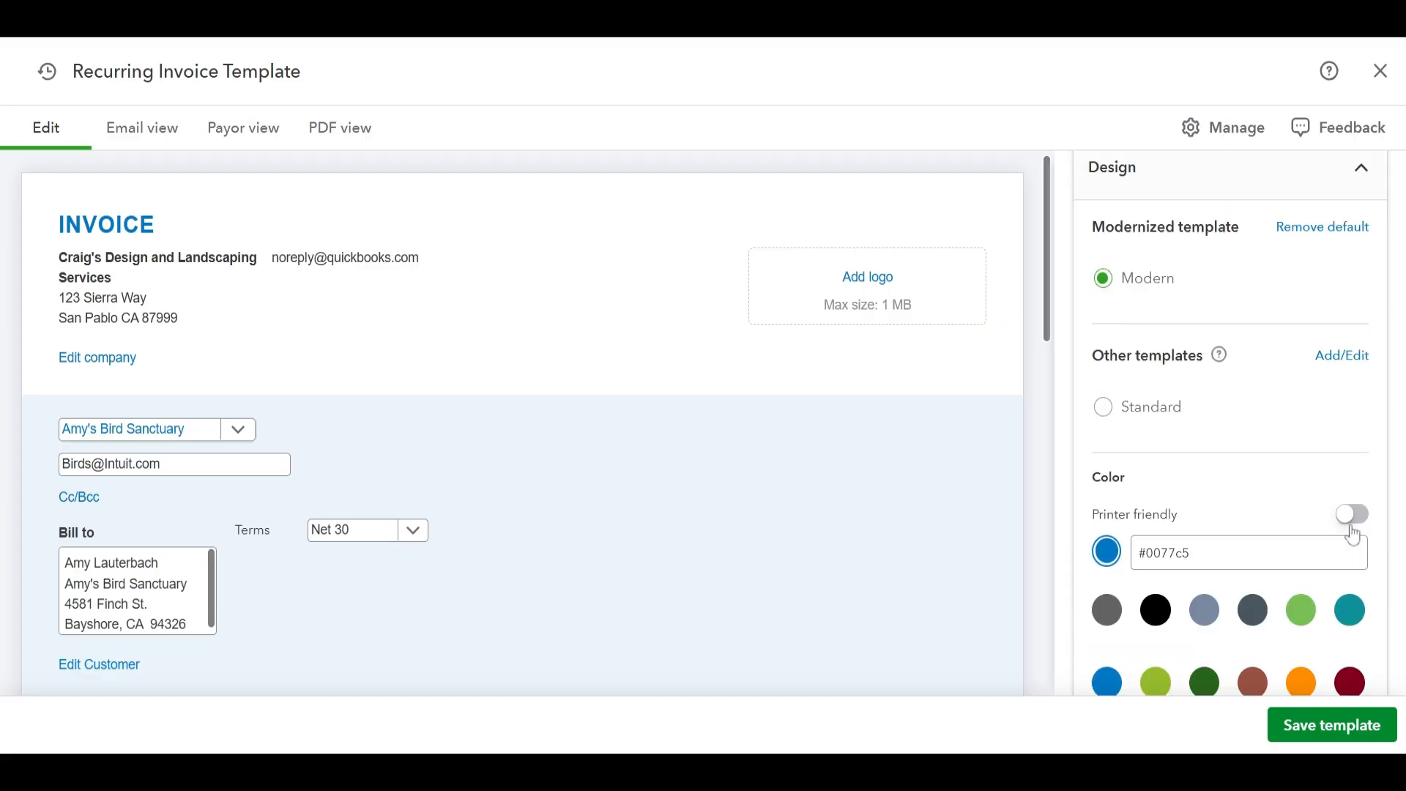
scroll(1353, 536, down, 2)
scroll(1322, 338, down, 3)
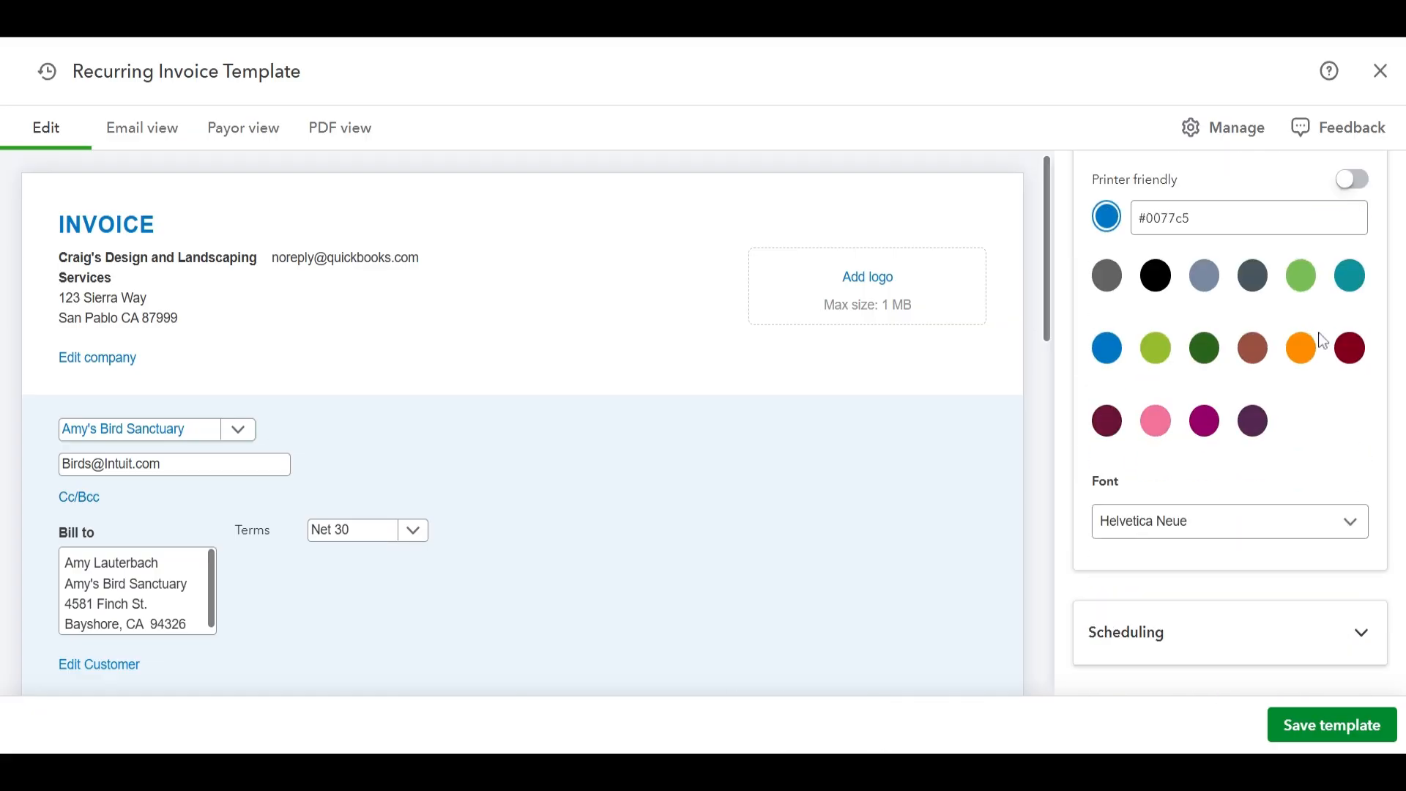
scroll(1322, 339, up, 8)
scroll(1323, 340, up, 3)
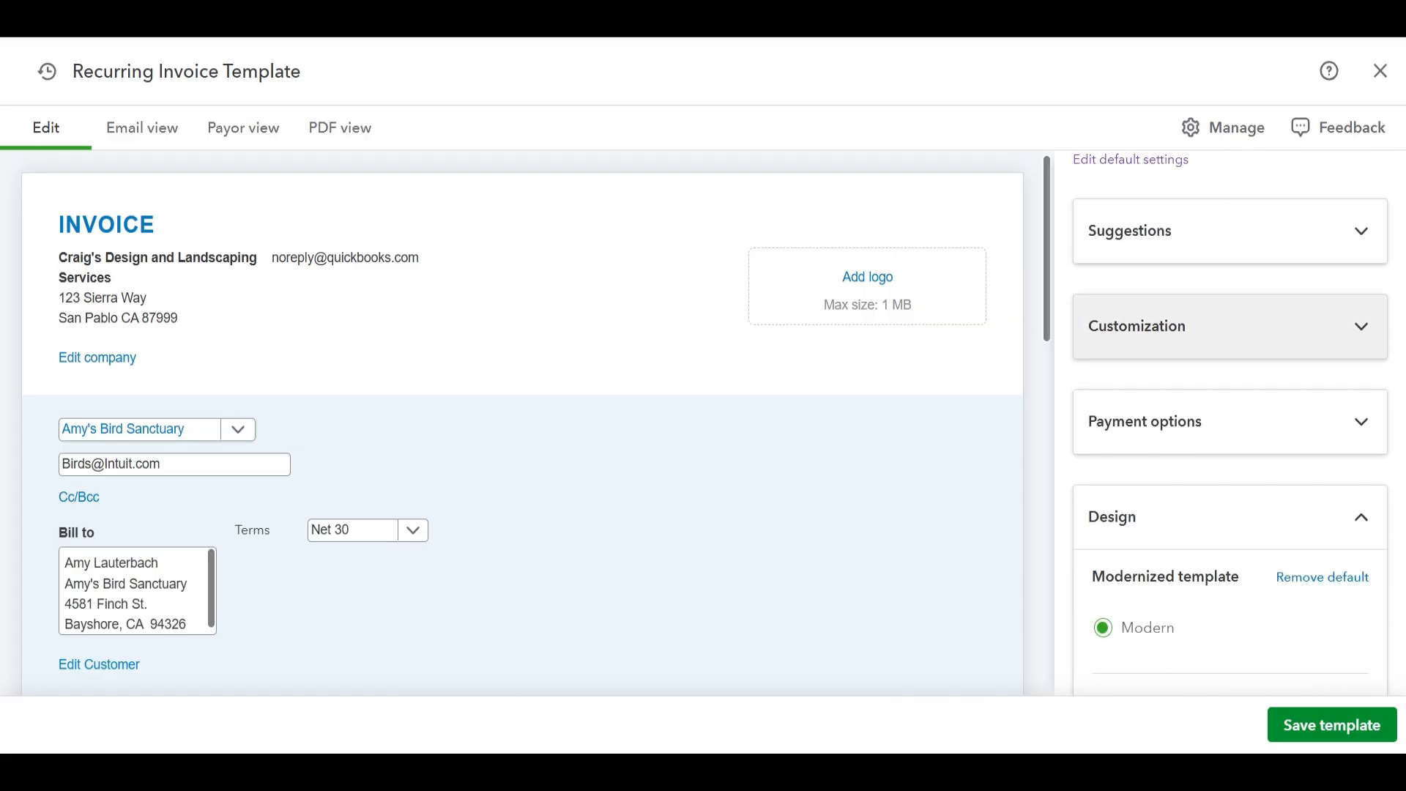
- Save the recurring invoice template
scroll(1324, 340, down, 2)
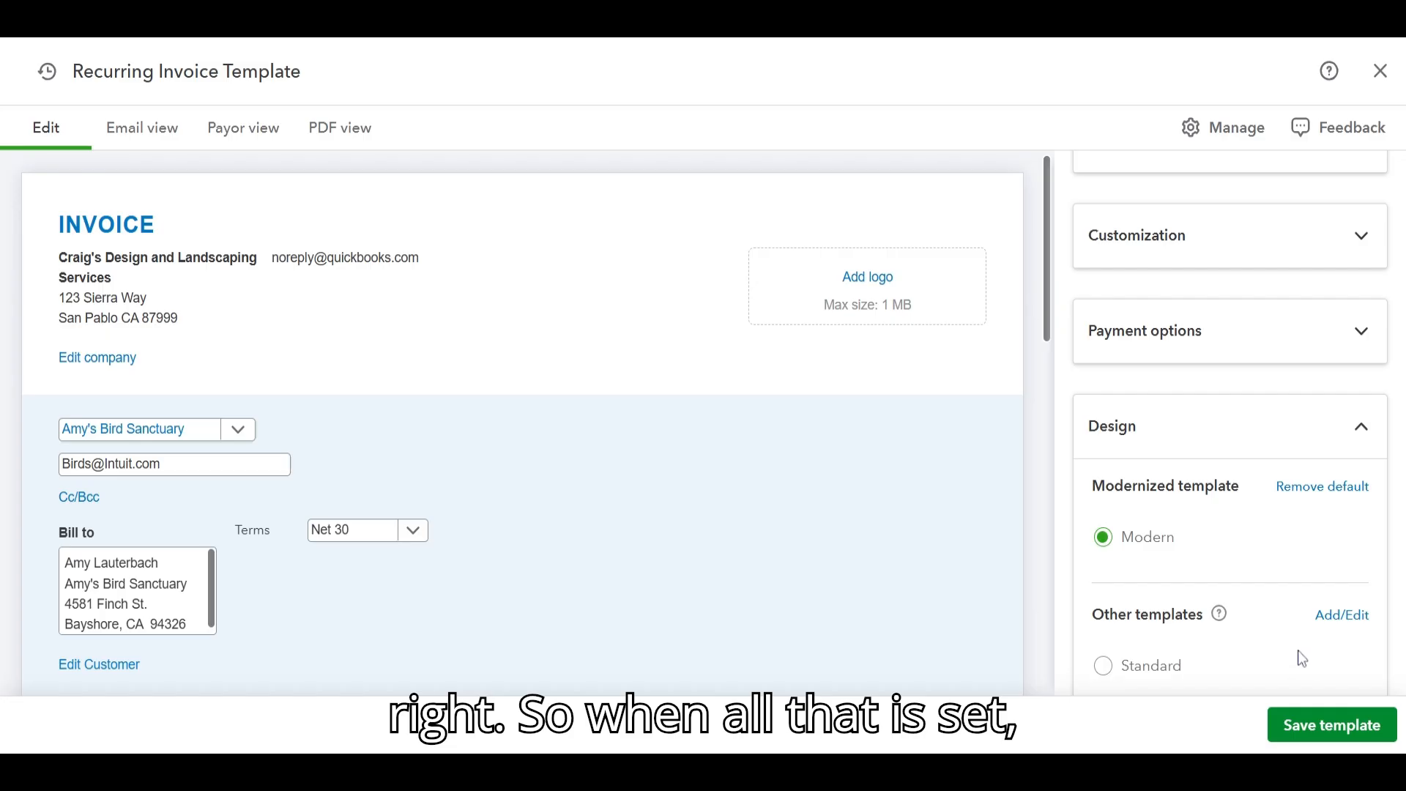
click(1315, 727)
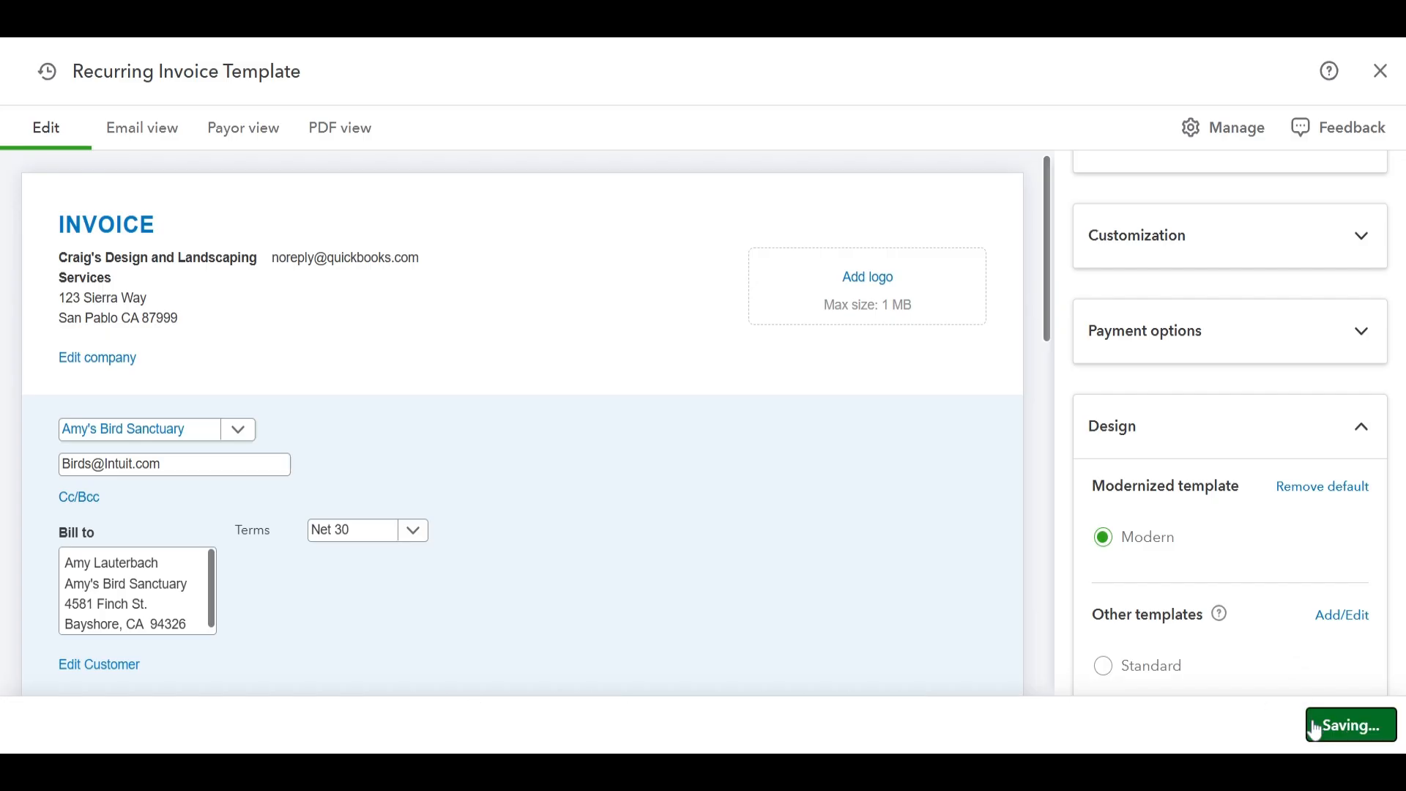